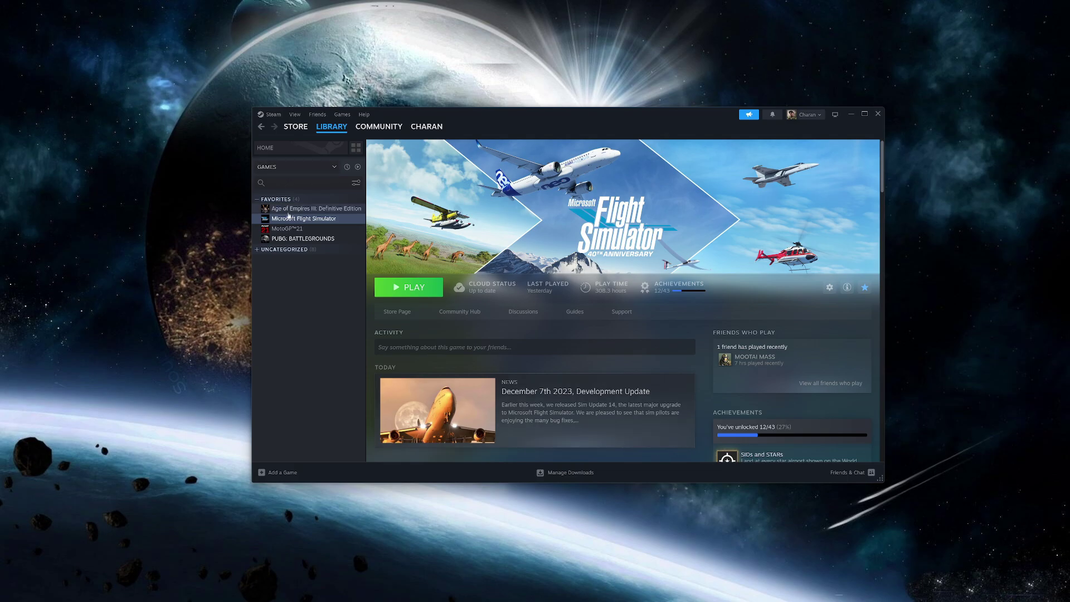
# Browse the local installation files of Microsoft Flight Simulator from the Steam library
pyautogui.rightClick(291, 221)
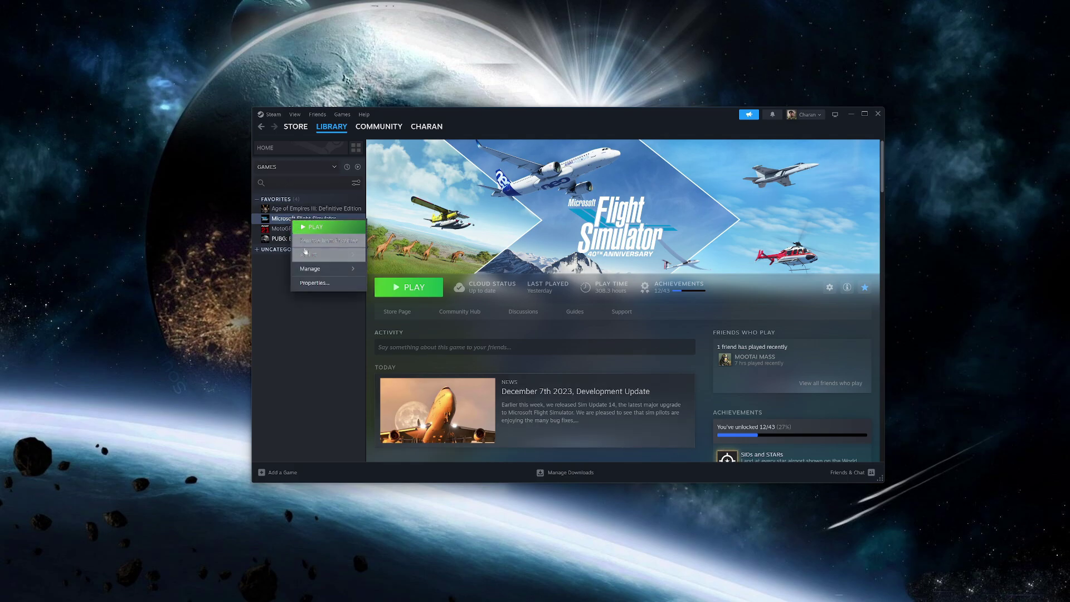
pyautogui.moveTo(337, 272)
pyautogui.click(394, 284)
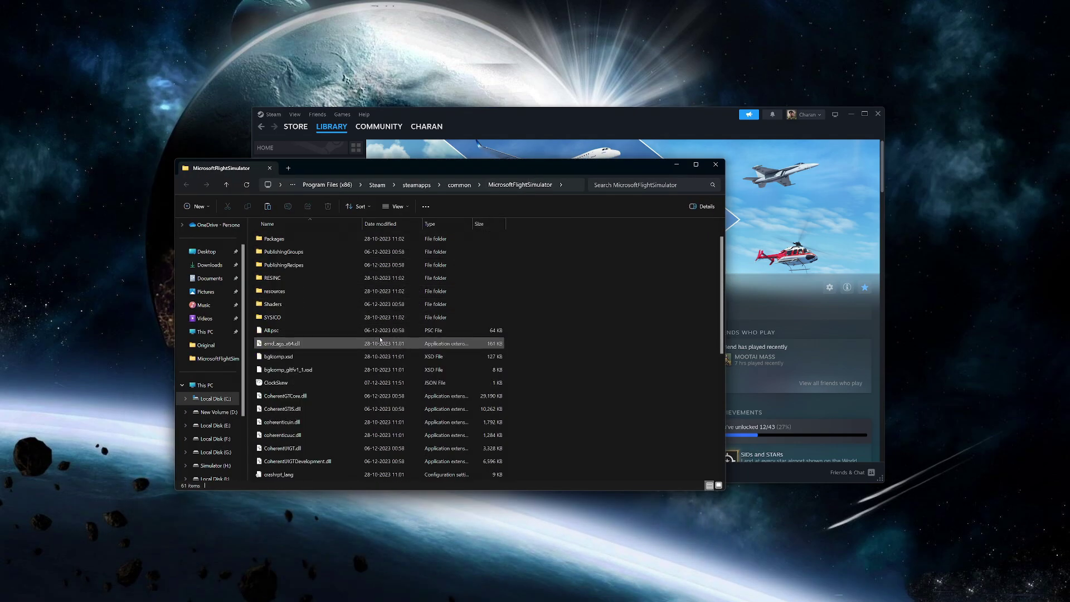
# Check the product version of nvngx_dlss.dll in the MicrosoftFlightSimulator folder through its file properties
pyautogui.scroll(-7, 381, 340)
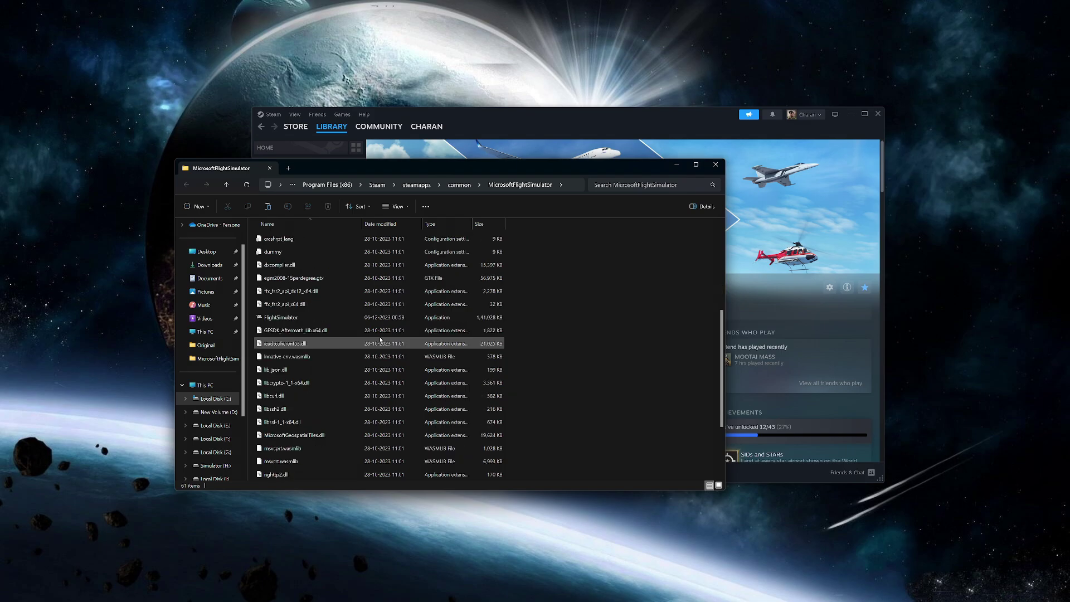
pyautogui.scroll(-4, 381, 340)
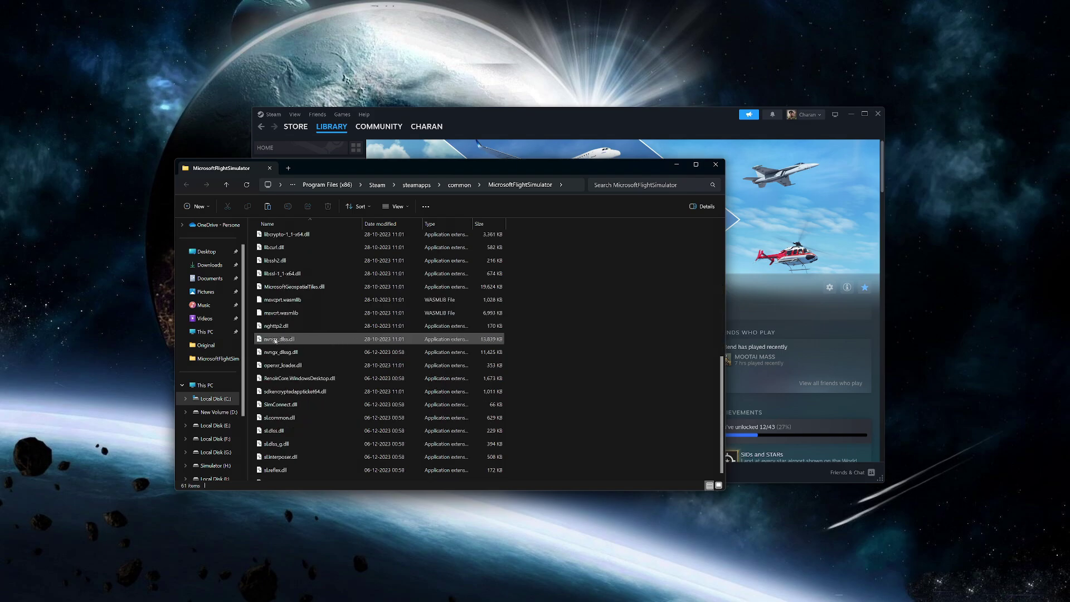
pyautogui.click(274, 341)
pyautogui.rightClick(273, 341)
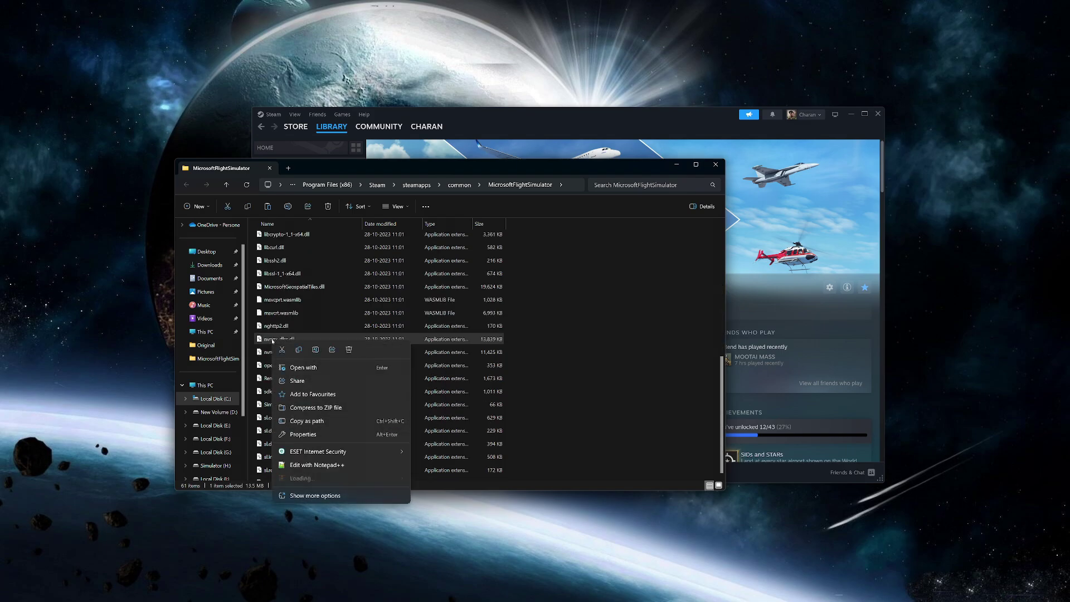
pyautogui.click(316, 431)
pyautogui.click(496, 408)
pyautogui.moveTo(496, 393); pyautogui.dragTo(418, 297)
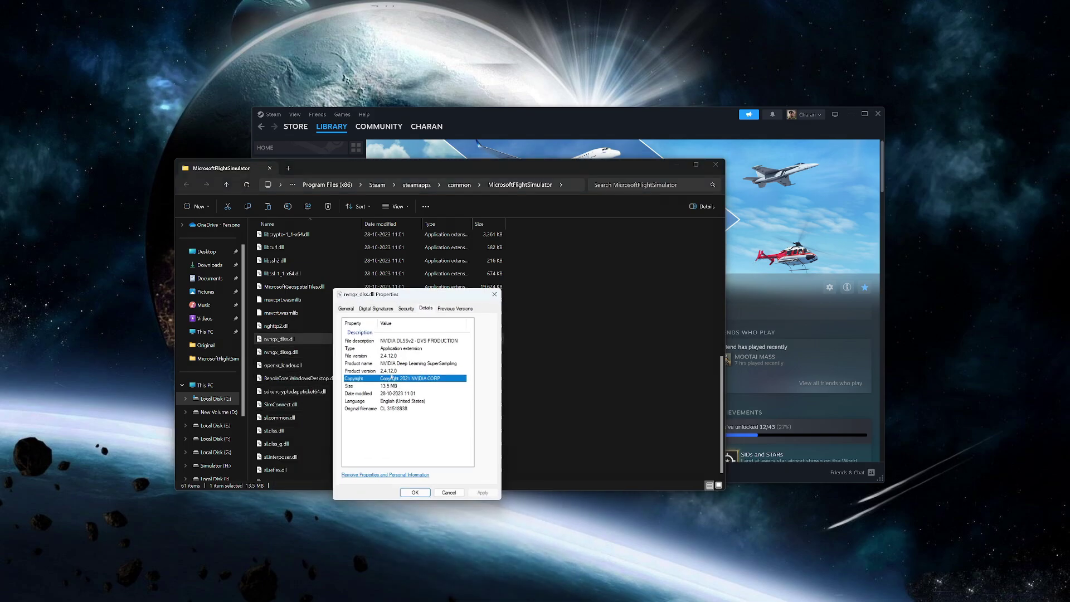
pyautogui.click(395, 371)
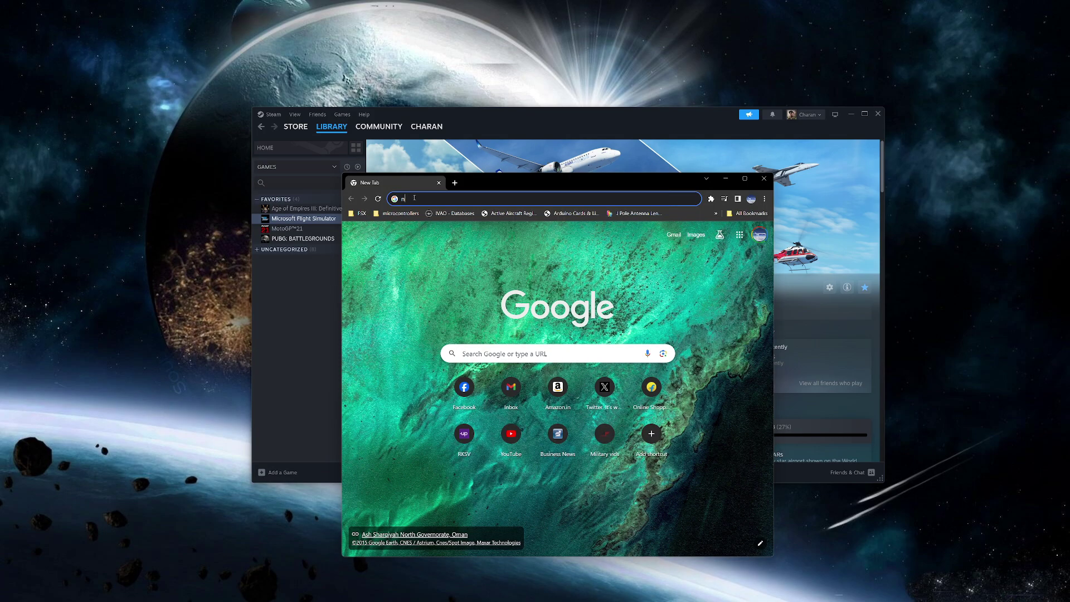
# Switch to Chrome, search the web for "nvidia dlss download" and open TechPowerUp's NVIDIA DLSS DLL download page
pyautogui.write('vid')
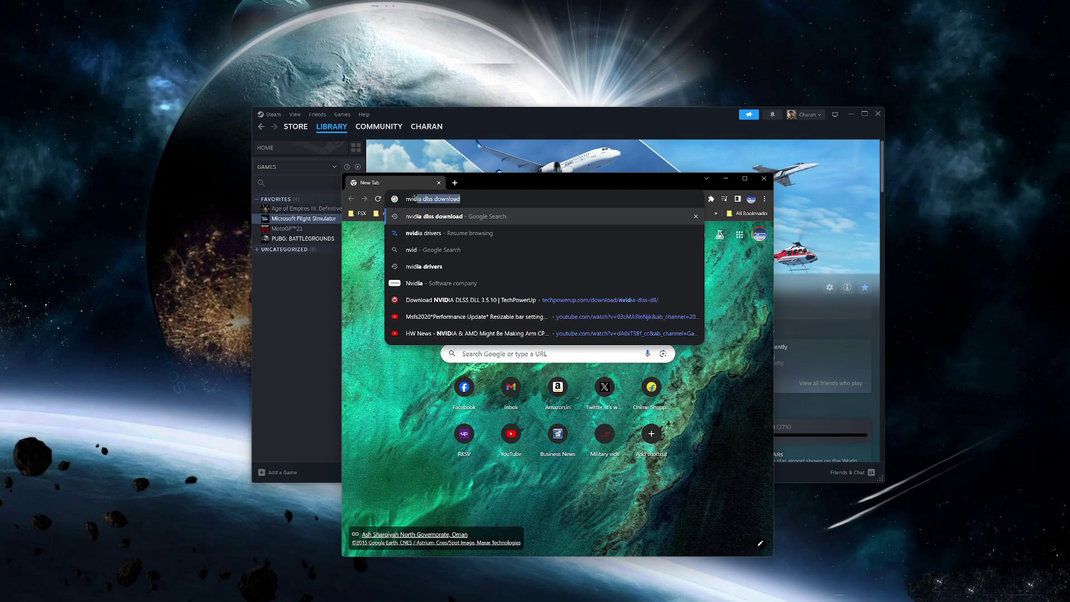
pyautogui.press('Return')
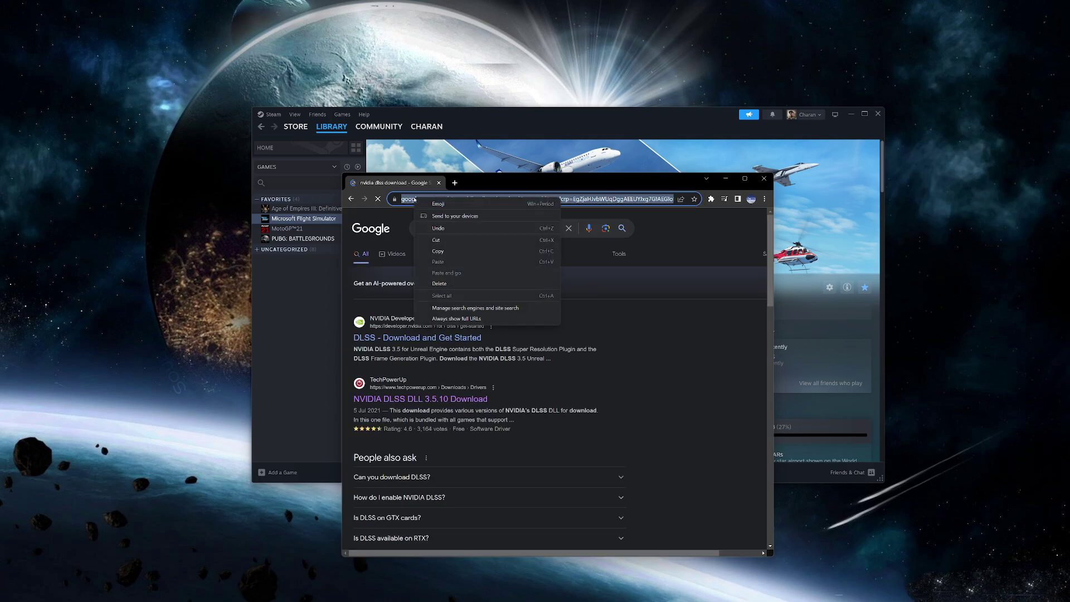
pyautogui.click(393, 399)
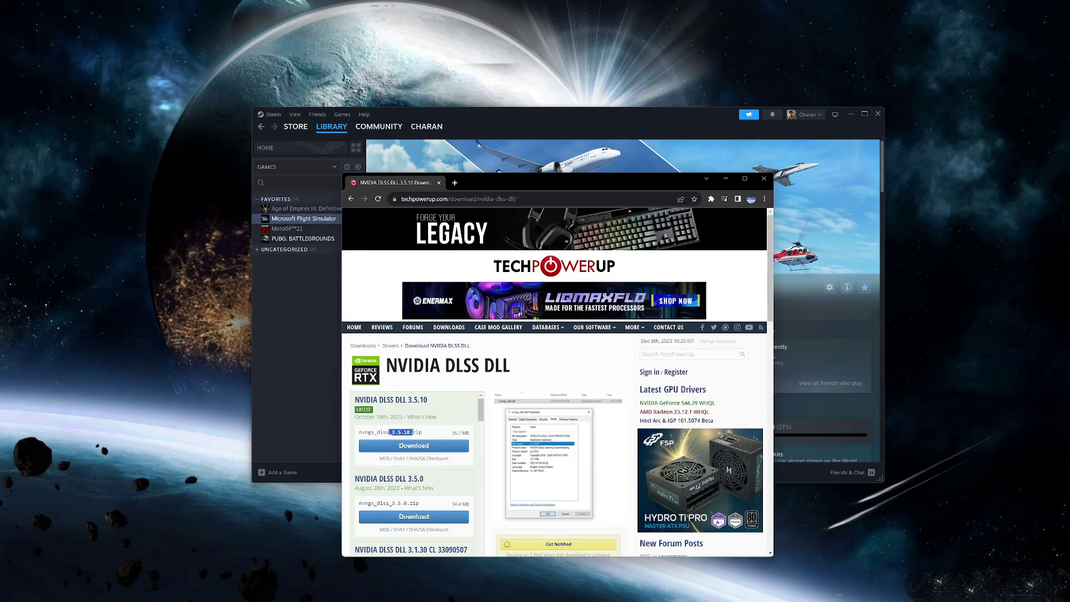
# Download NVIDIA DLSS DLL 3.5.10 (nvngx_dlss_3.5.10.zip) from the TechPowerUp US-3 server and close the browser
pyautogui.scroll(-3, 446, 451)
pyautogui.scroll(3, 484, 453)
pyautogui.click(372, 411)
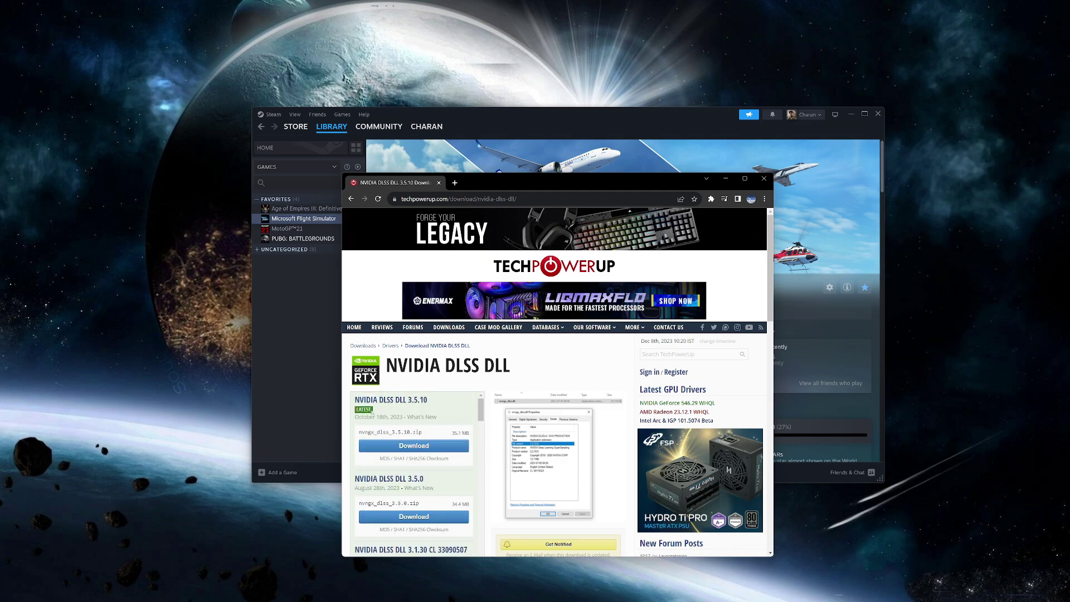
pyautogui.click(414, 446)
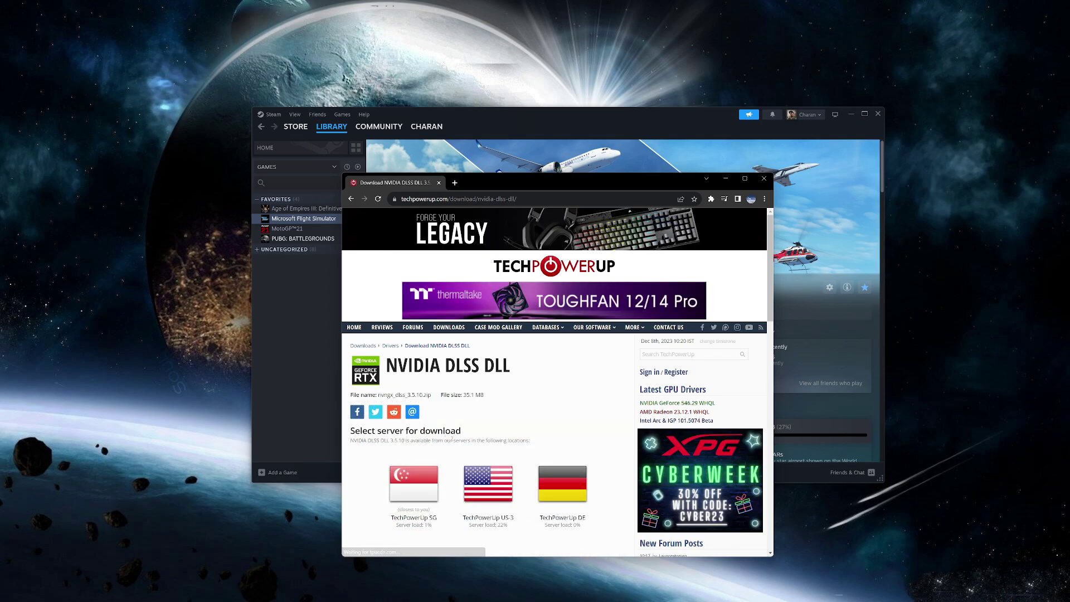
pyautogui.click(476, 489)
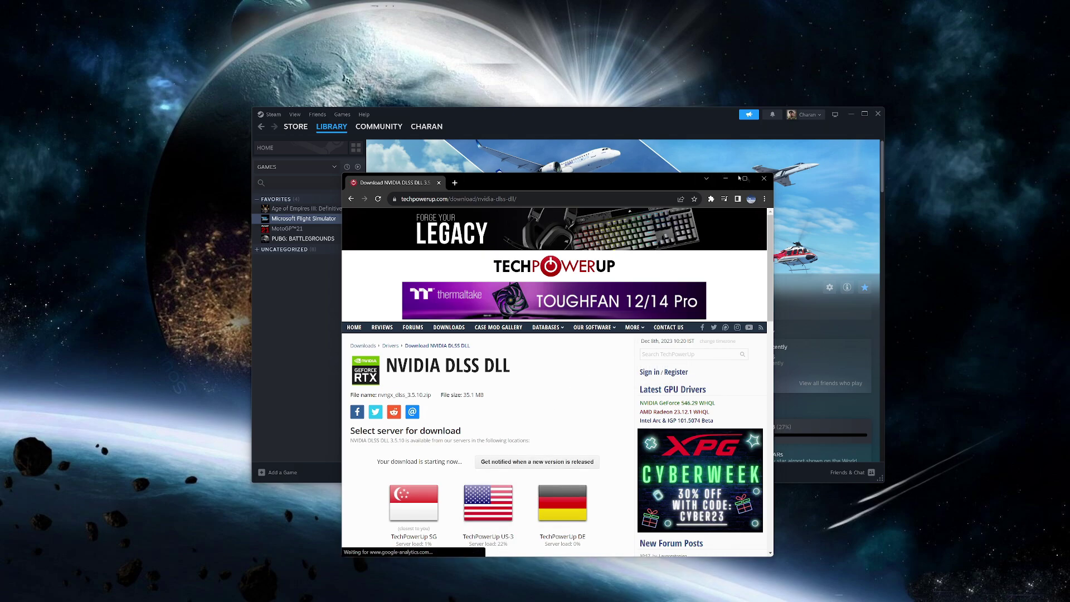
pyautogui.click(714, 384)
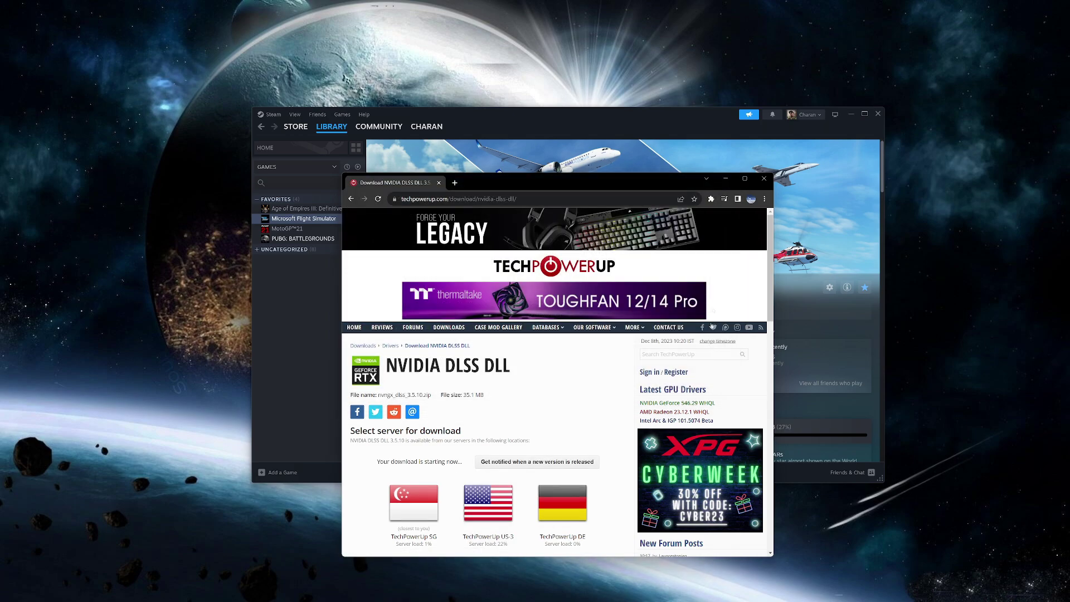
pyautogui.hotkey('alt', 'F4')
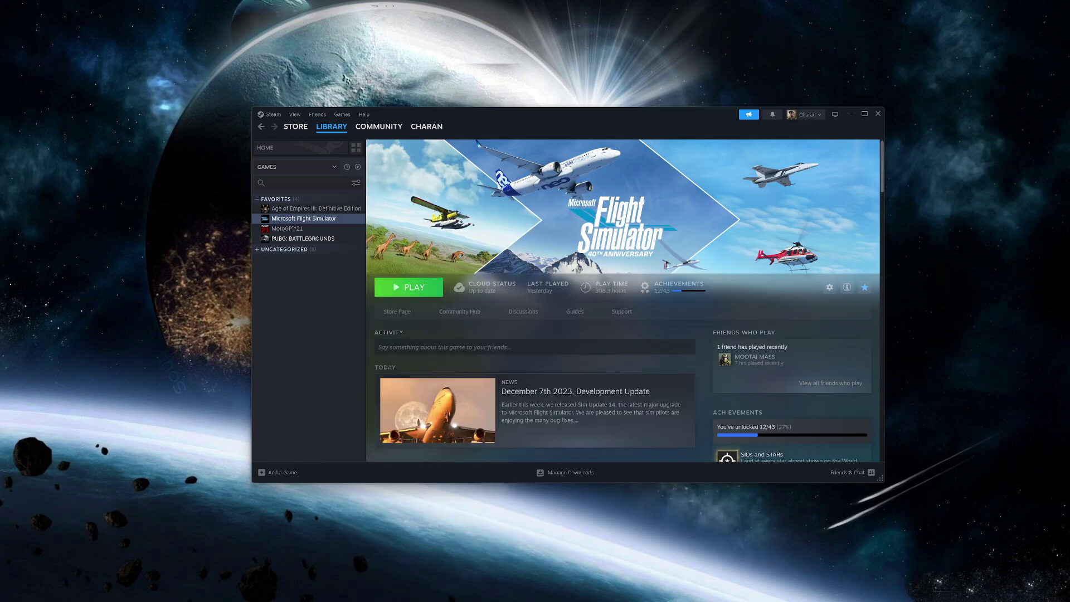
# In File Explorer, check the product version of nvngx_dlss.dll inside the Original subfolder of nvngx_dlss_3.5.10, closing its properties
pyautogui.hotkey('alt', 'Tab')
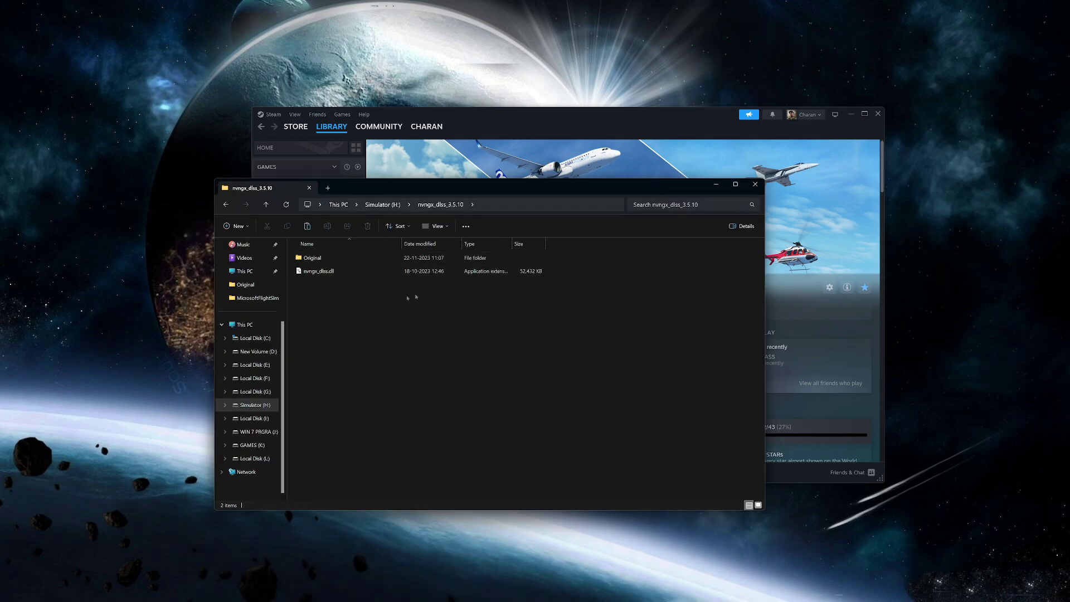
pyautogui.doubleClick(326, 259)
pyautogui.rightClick(322, 258)
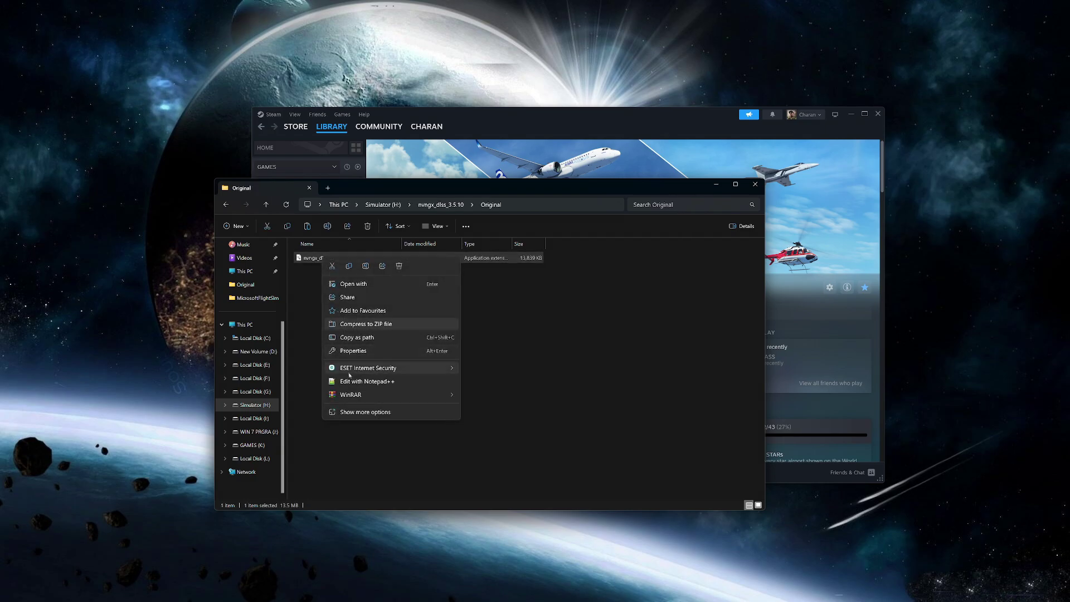
pyautogui.click(345, 351)
pyautogui.click(579, 404)
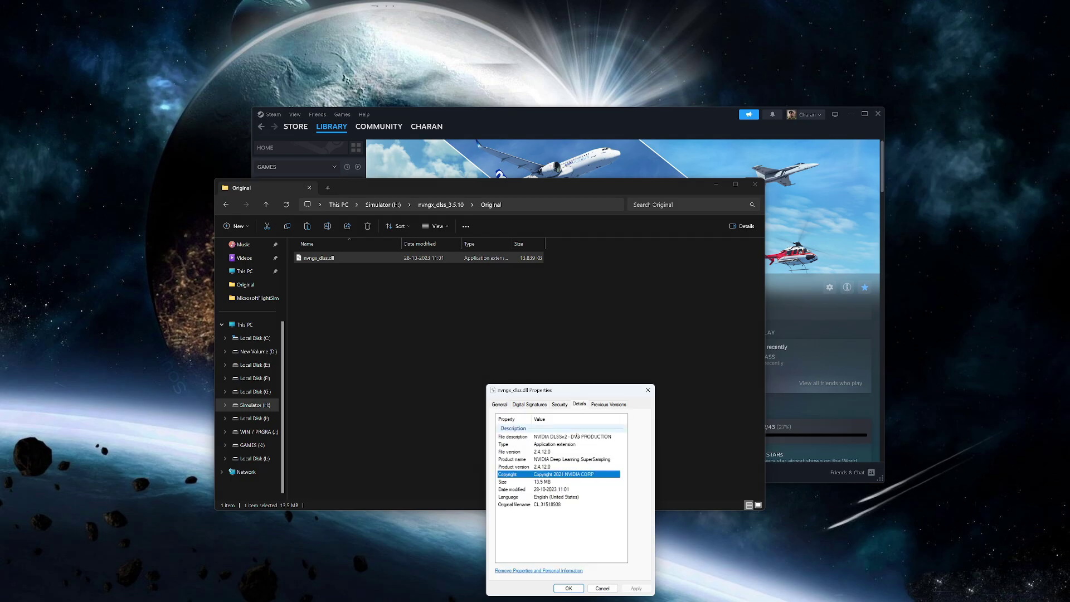
pyautogui.click(549, 467)
pyautogui.click(652, 386)
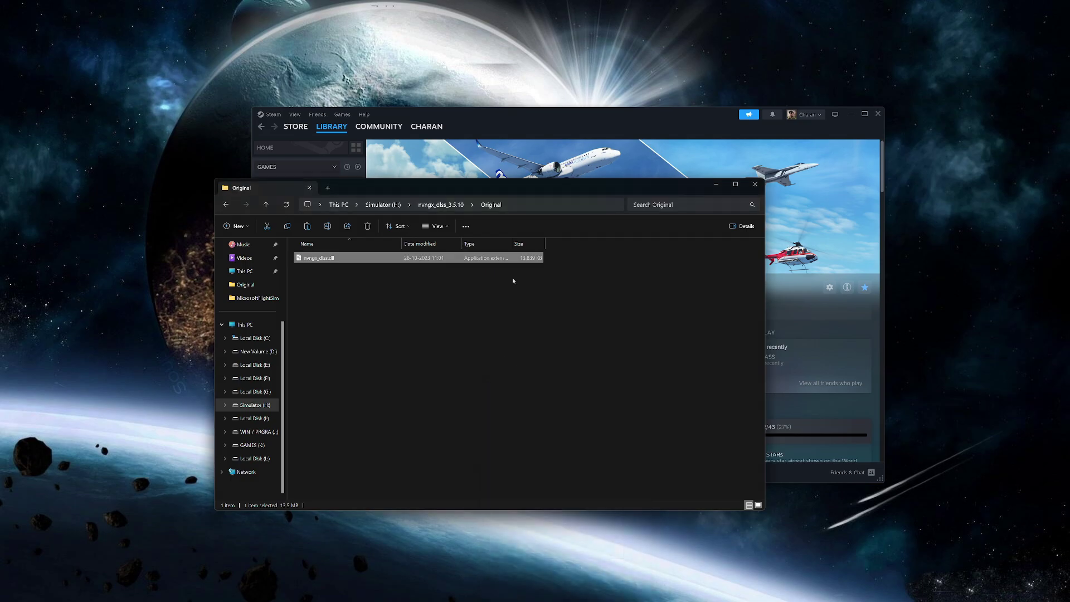
# Return to the nvngx_dlss_3.5.10 folder and check the product version of its nvngx_dlss.dll, closing the properties
pyautogui.click(441, 204)
pyautogui.rightClick(320, 273)
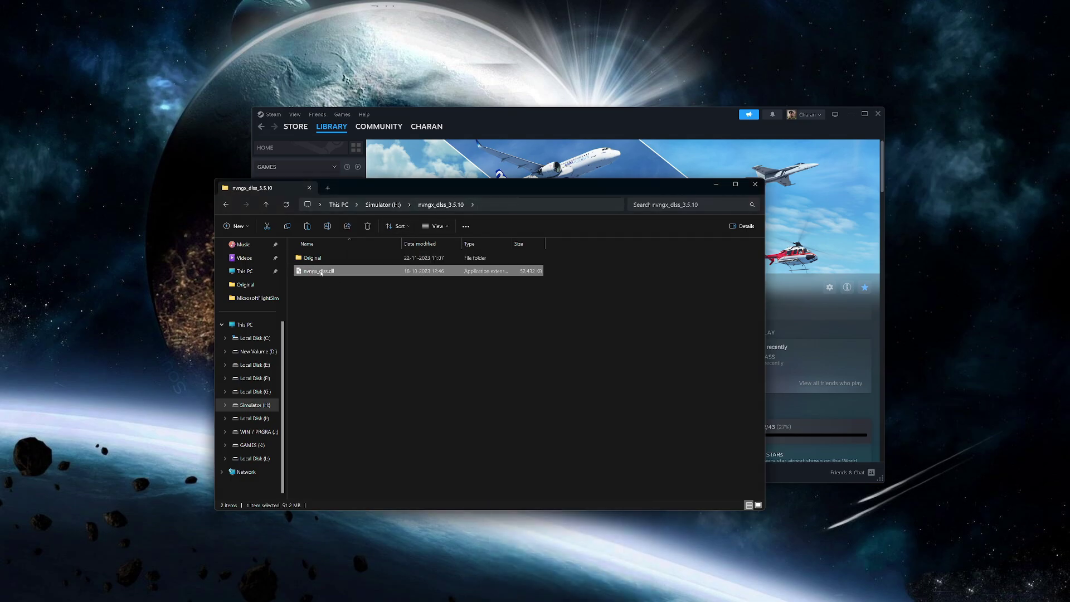
pyautogui.click(340, 364)
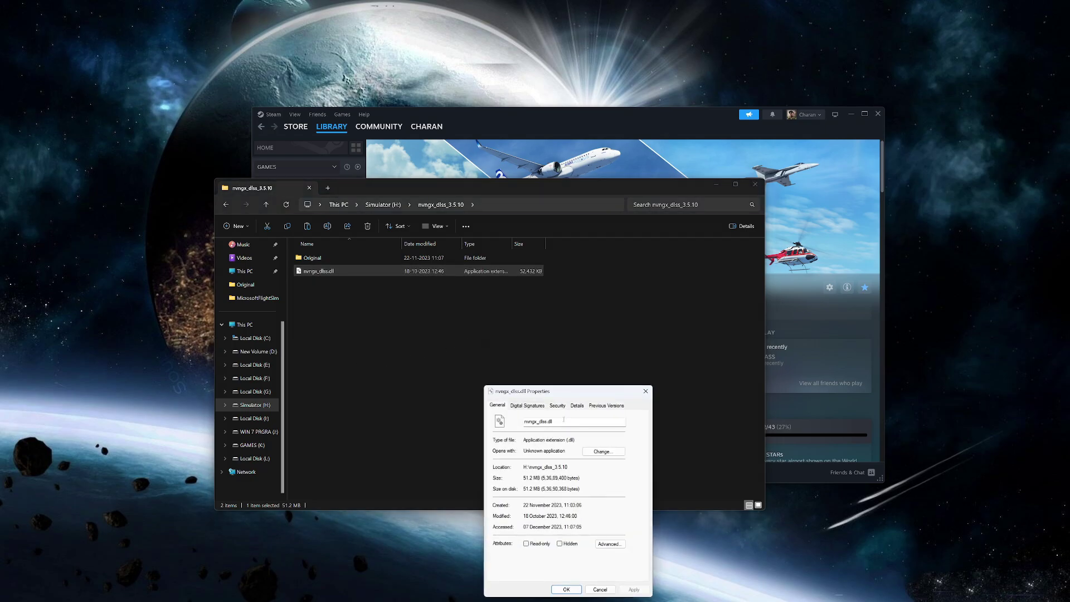
pyautogui.click(578, 405)
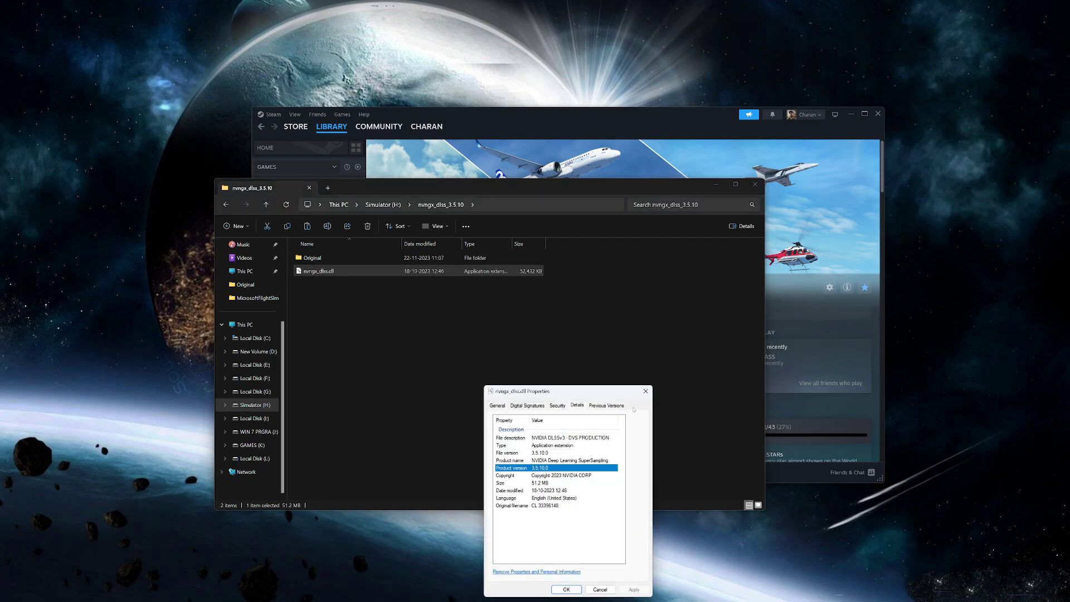
pyautogui.click(646, 390)
# Copy nvngx_dlss.dll from the nvngx_dlss_3.5.10 folder and close the folder window
pyautogui.rightClick(312, 273)
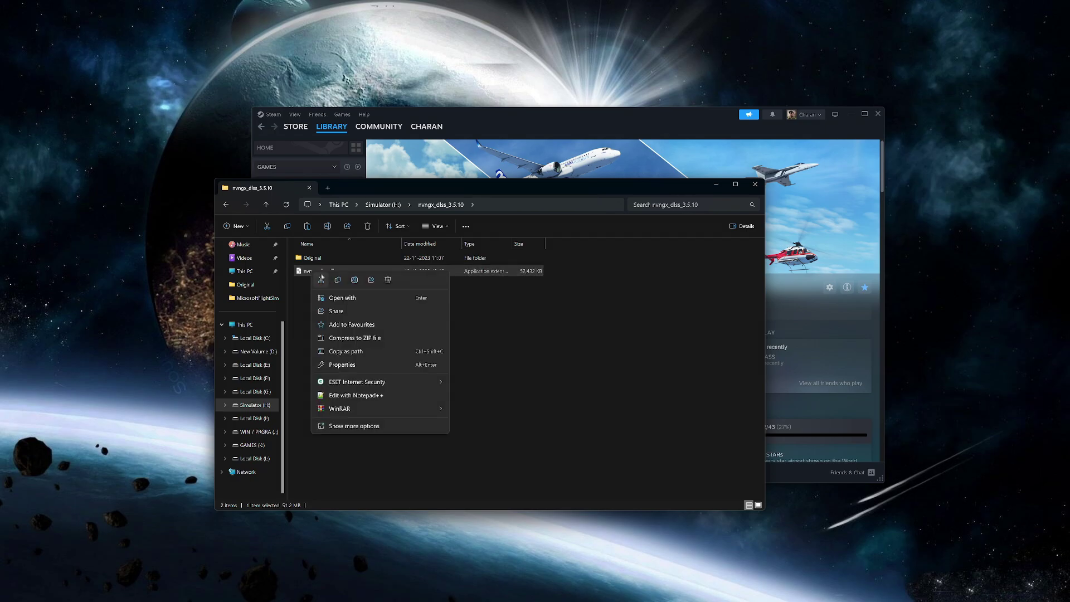
pyautogui.click(337, 280)
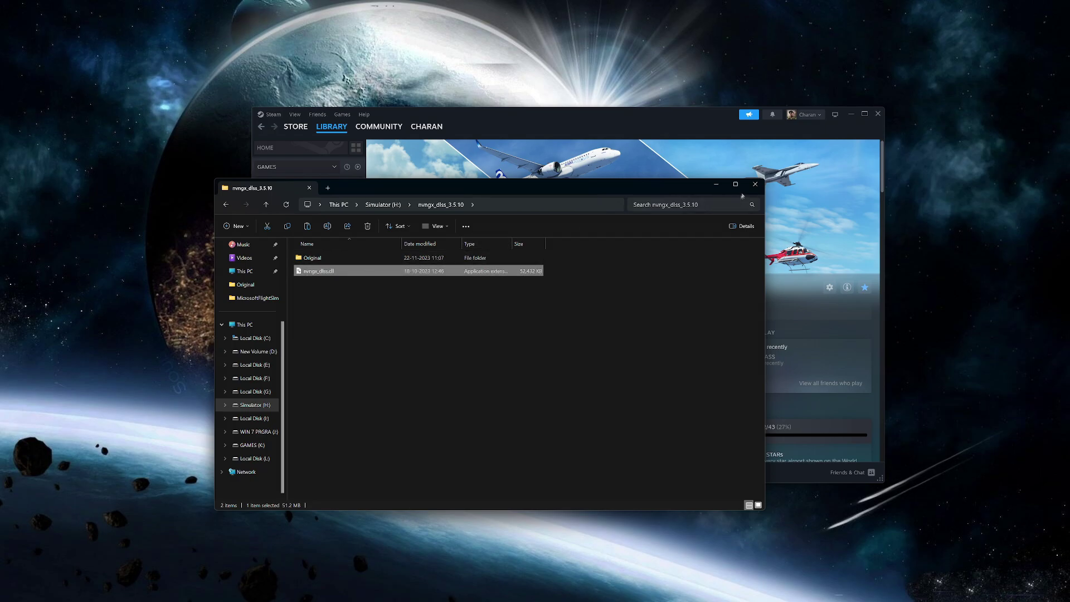
pyautogui.click(755, 184)
# Open Microsoft Flight Simulator's local files folder again from the Steam library
pyautogui.rightClick(299, 218)
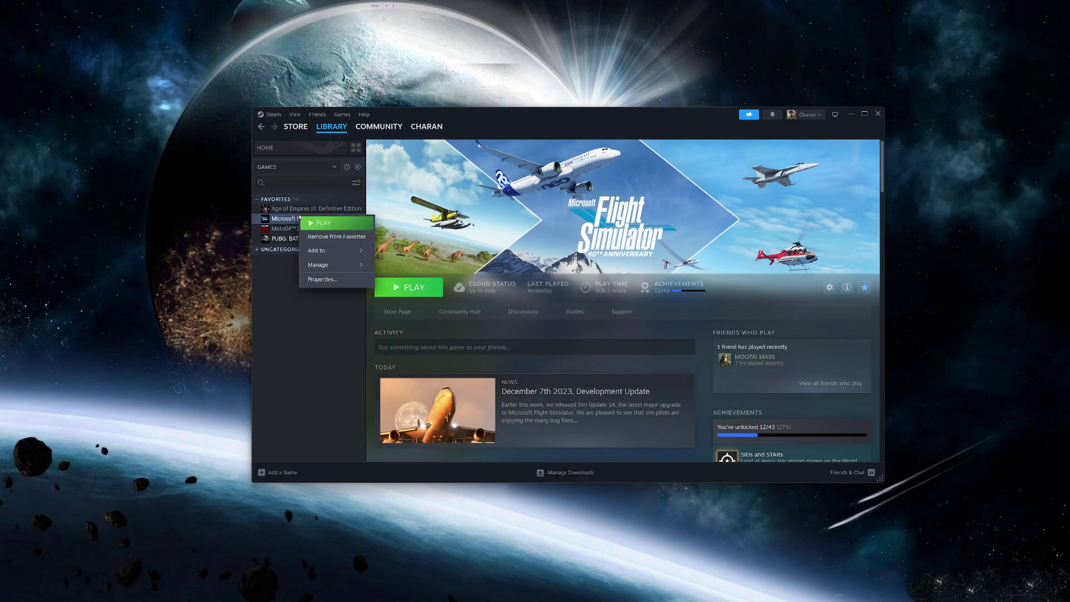
pyautogui.moveTo(340, 262)
pyautogui.click(405, 283)
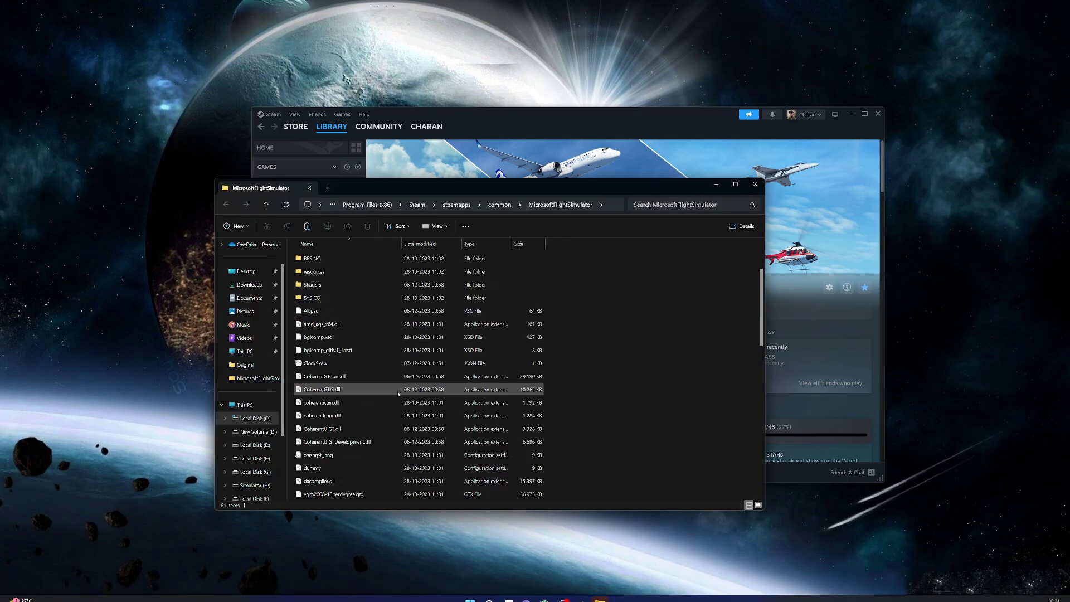
# Permanently delete nvngx_dlss.dll from the MicrosoftFlightSimulator folder
pyautogui.scroll(-8, 396, 391)
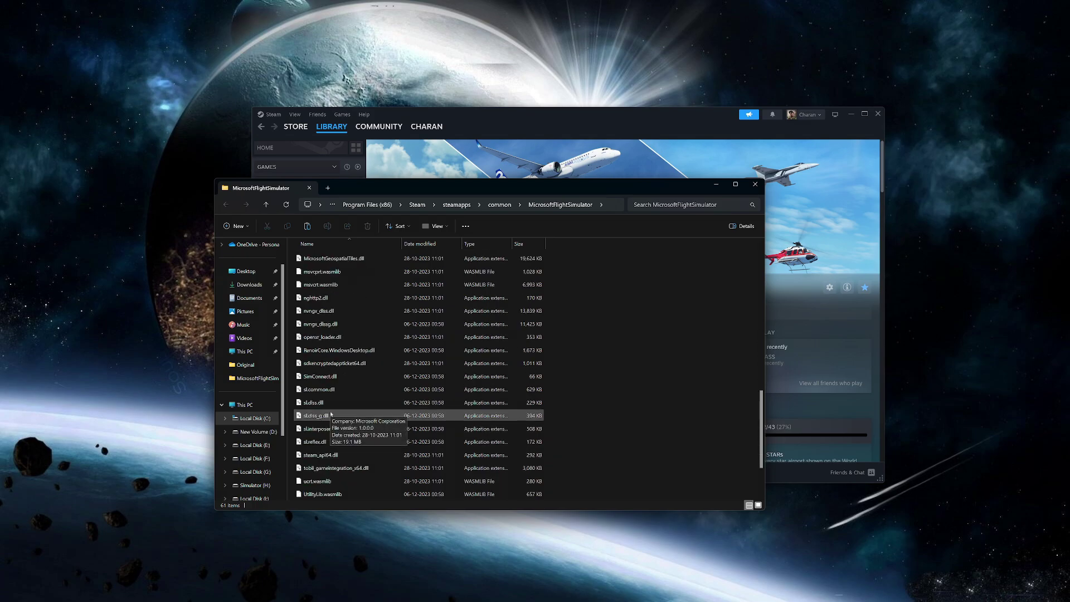
pyautogui.scroll(-4, 339, 335)
pyautogui.click(340, 312)
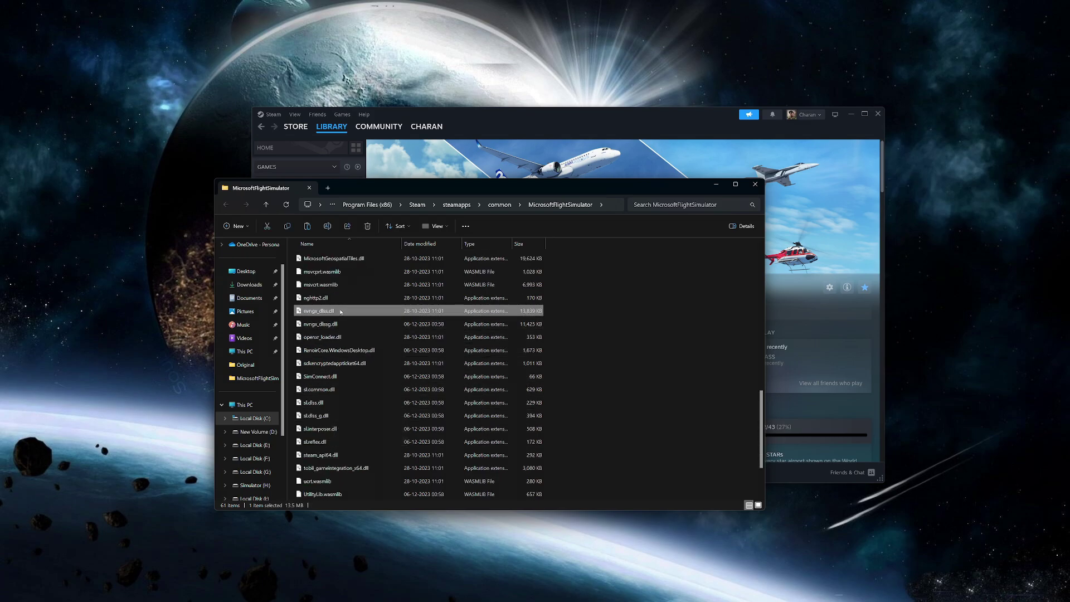
pyautogui.hotkey('shift', 'Delete')
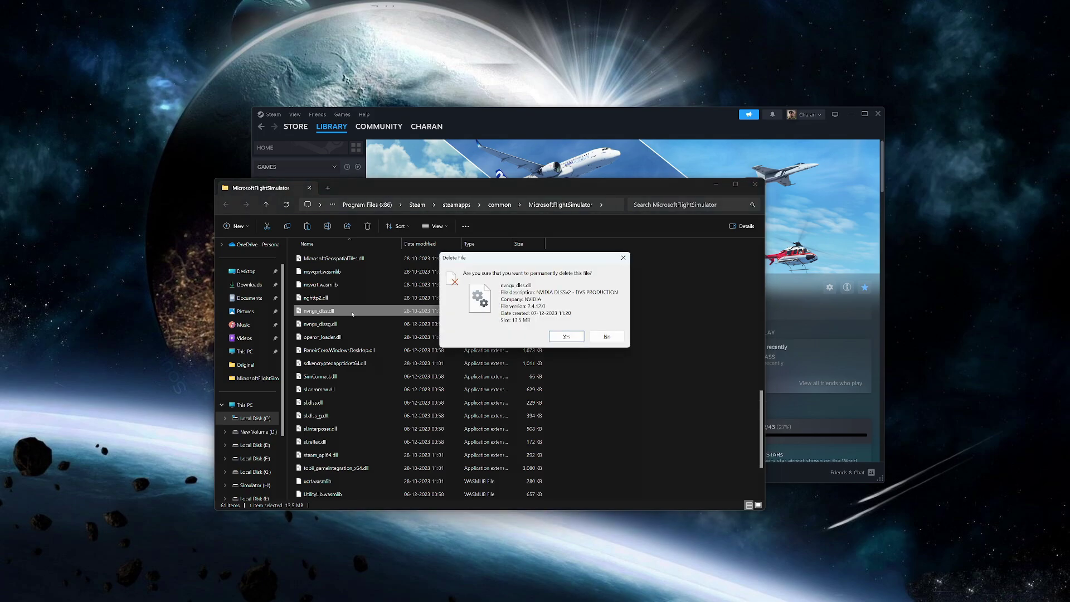
pyautogui.press('Return')
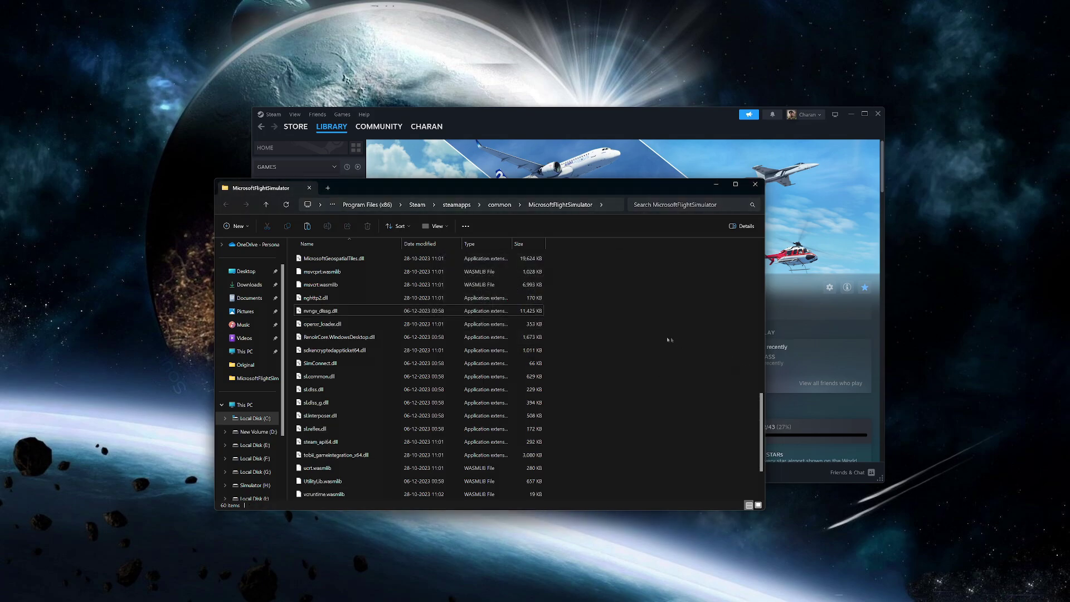
# Paste the copied nvngx_dlss.dll into the MicrosoftFlightSimulator folder and close the folder window
pyautogui.rightClick(589, 339)
pyautogui.click(600, 348)
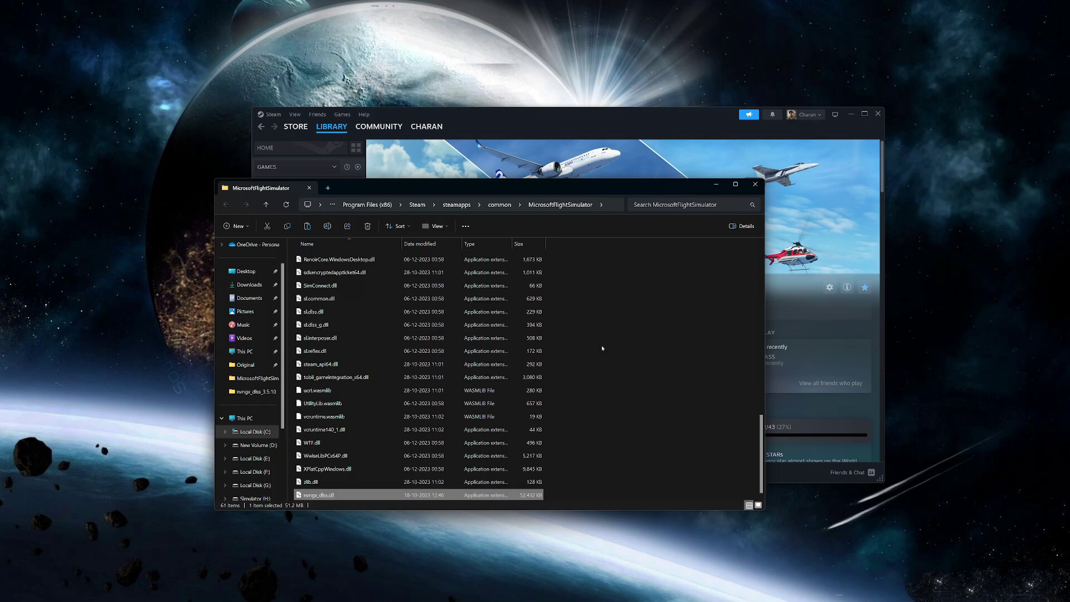
pyautogui.click(755, 184)
# Refresh the desktop and launch Microsoft Flight Simulator from Steam
pyautogui.rightClick(216, 227)
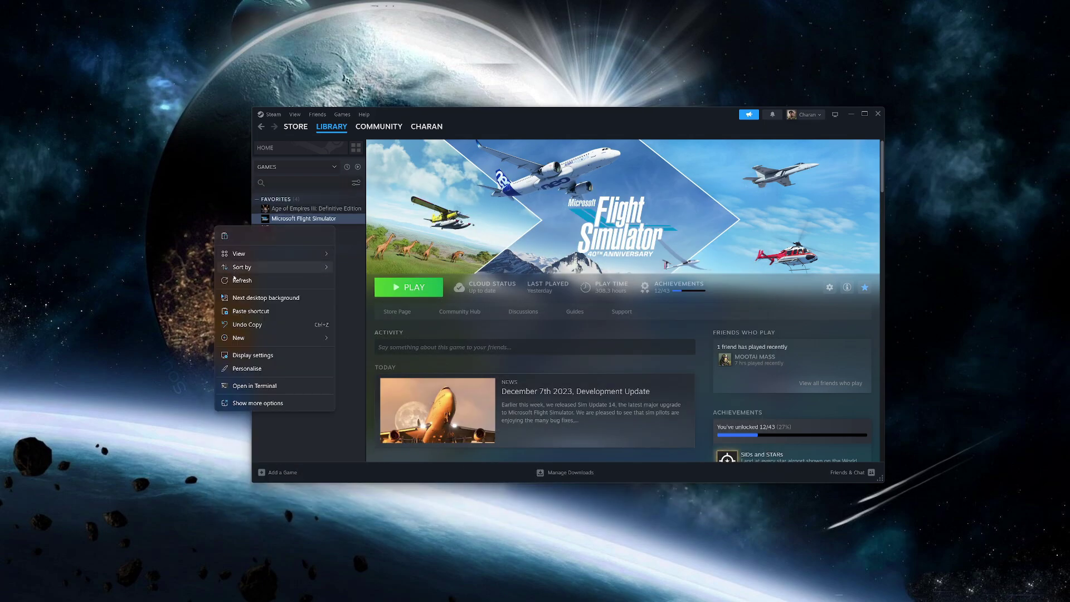
pyautogui.click(255, 280)
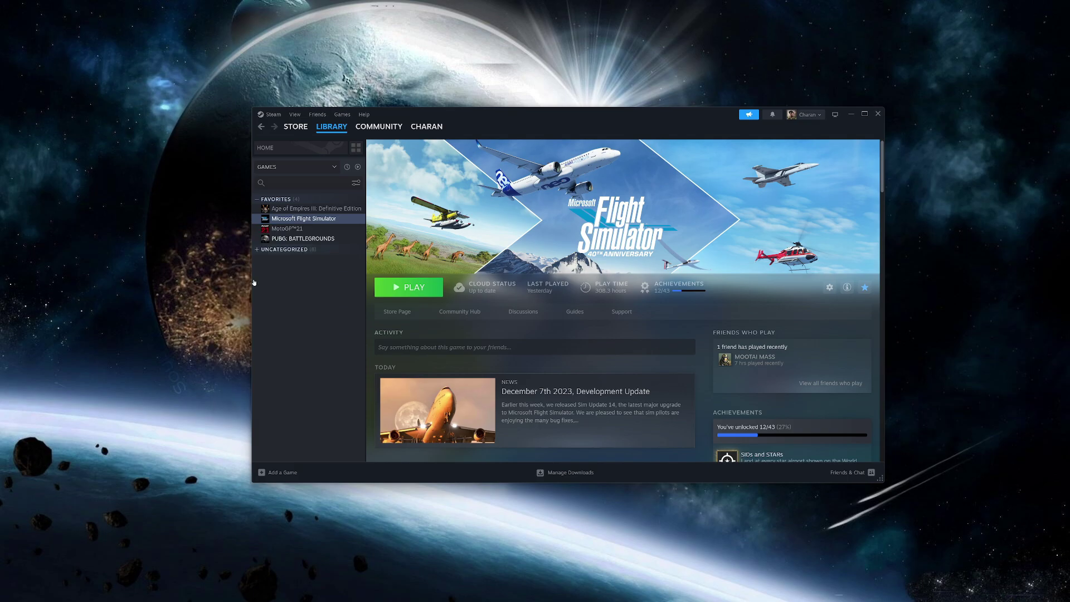
pyautogui.click(411, 289)
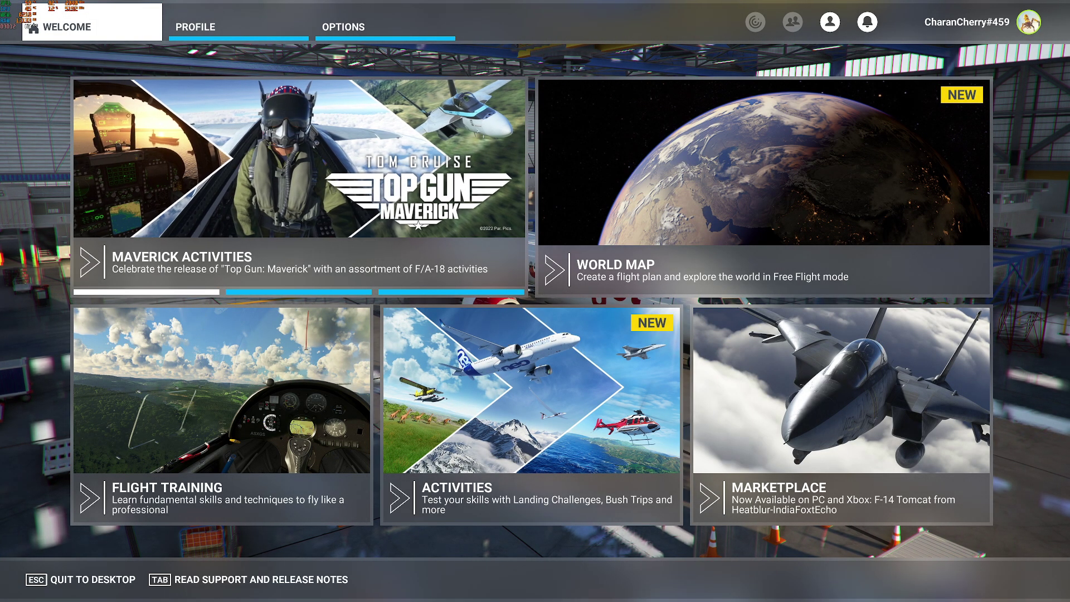
pyautogui.press('Up')
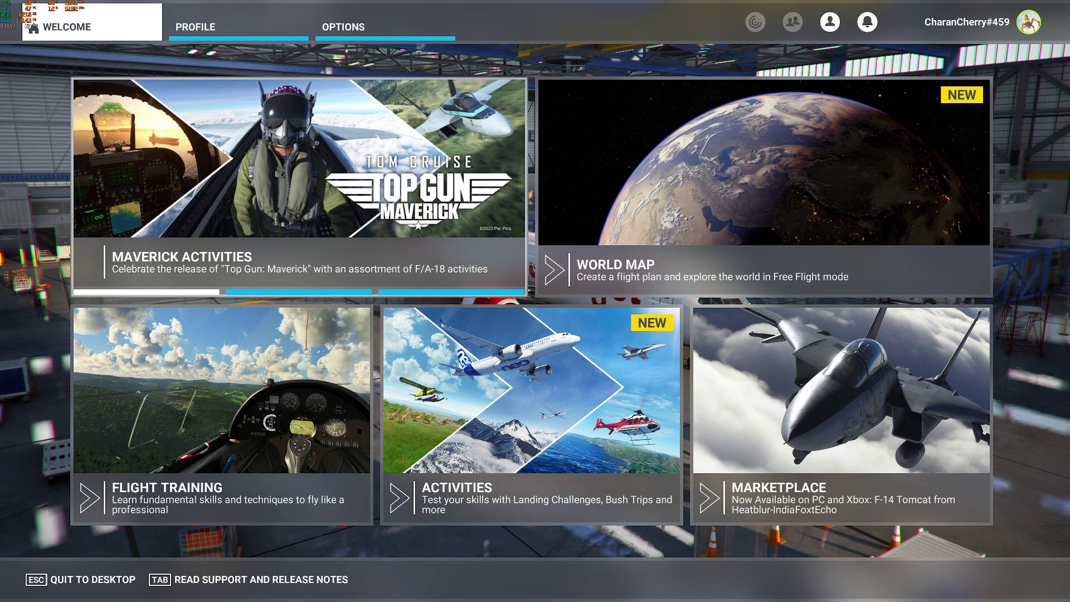
# Examine the PC graphics settings in the general options, including anti-aliasing, DLSS mode and the advanced settings
pyautogui.click(344, 27)
pyautogui.click(239, 185)
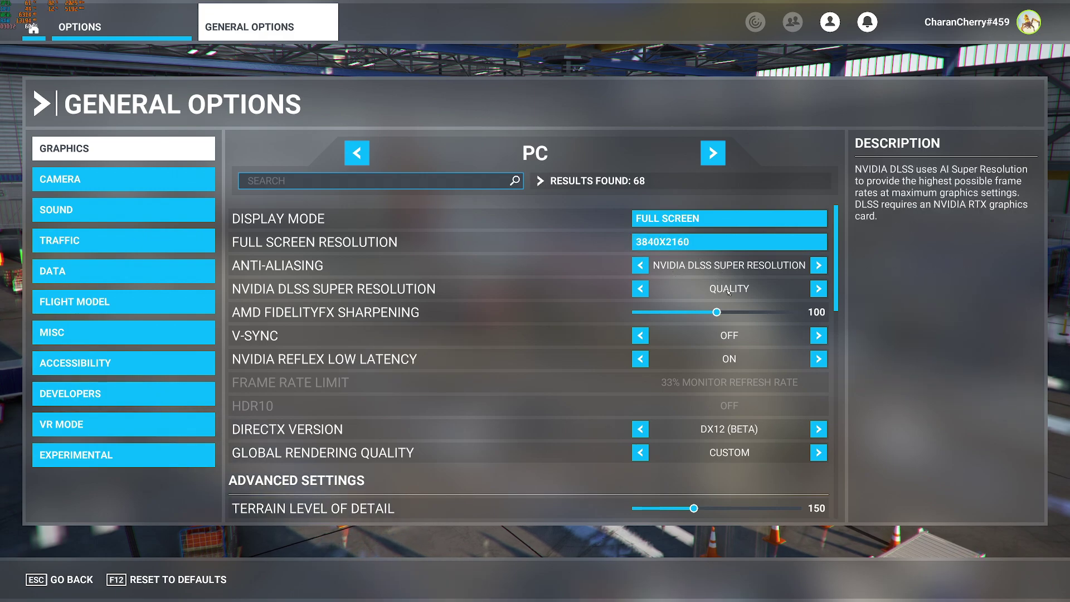
pyautogui.scroll(-3, 455, 381)
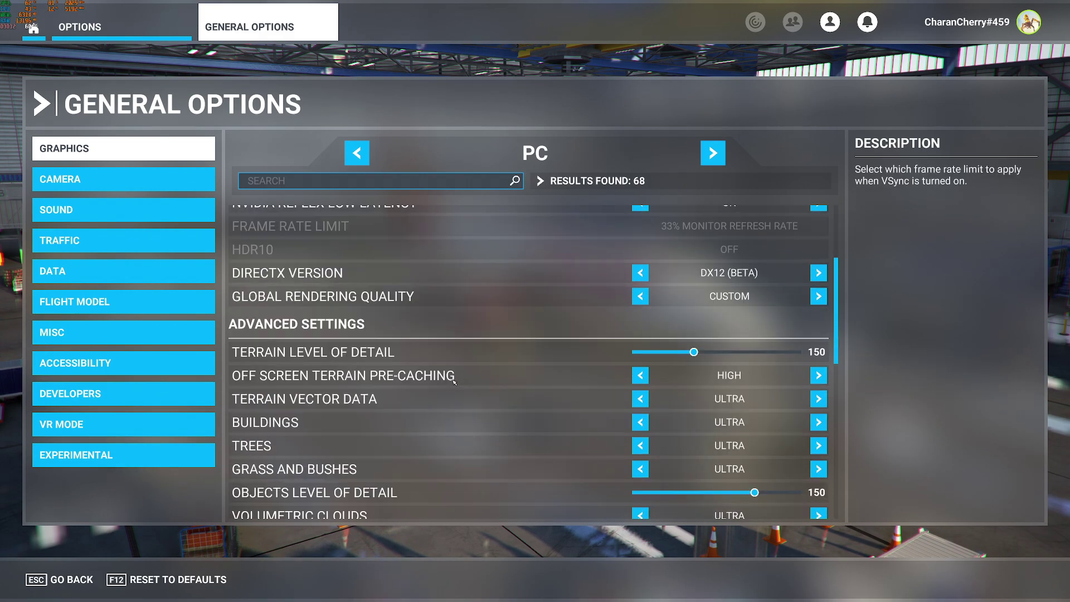
pyautogui.scroll(-8, 455, 381)
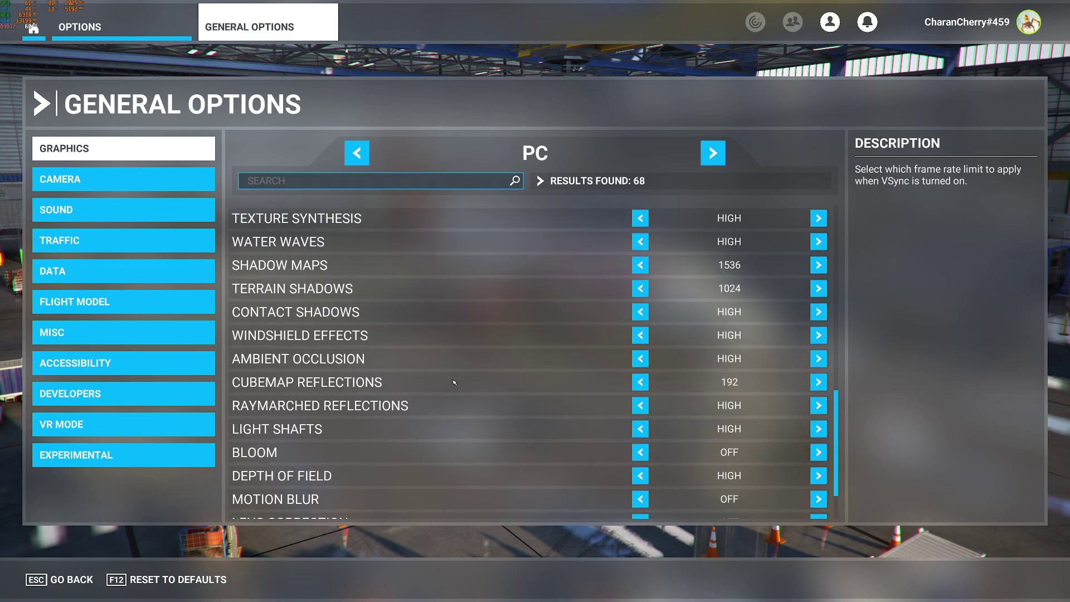
pyautogui.scroll(-2, 455, 383)
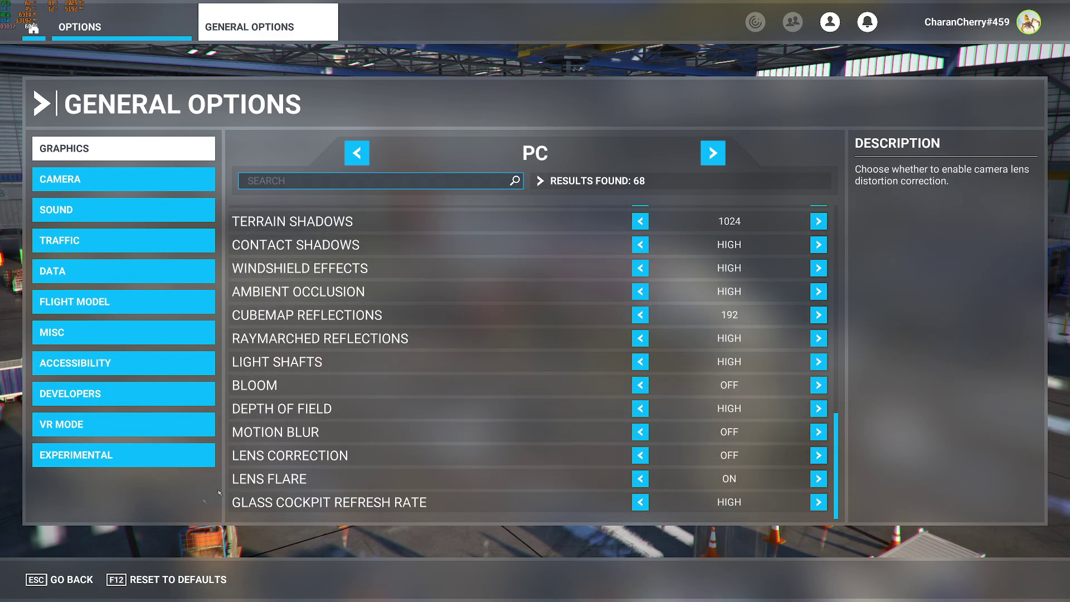
pyautogui.click(63, 584)
pyautogui.click(63, 584)
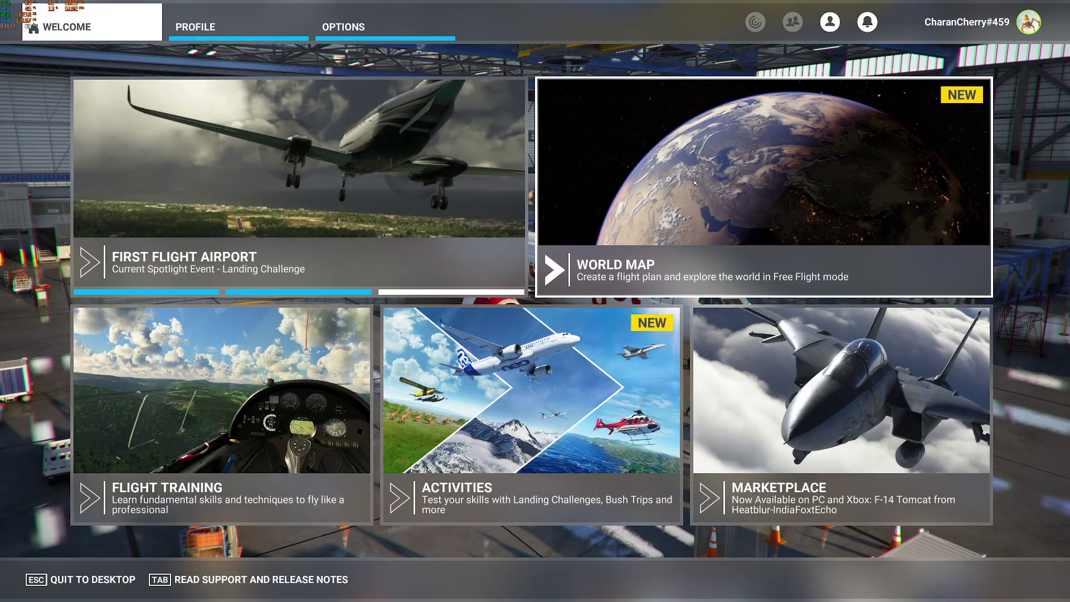
# Open the world map and set the departure airport to KJFK Kennedy Intl, New York
pyautogui.click(695, 182)
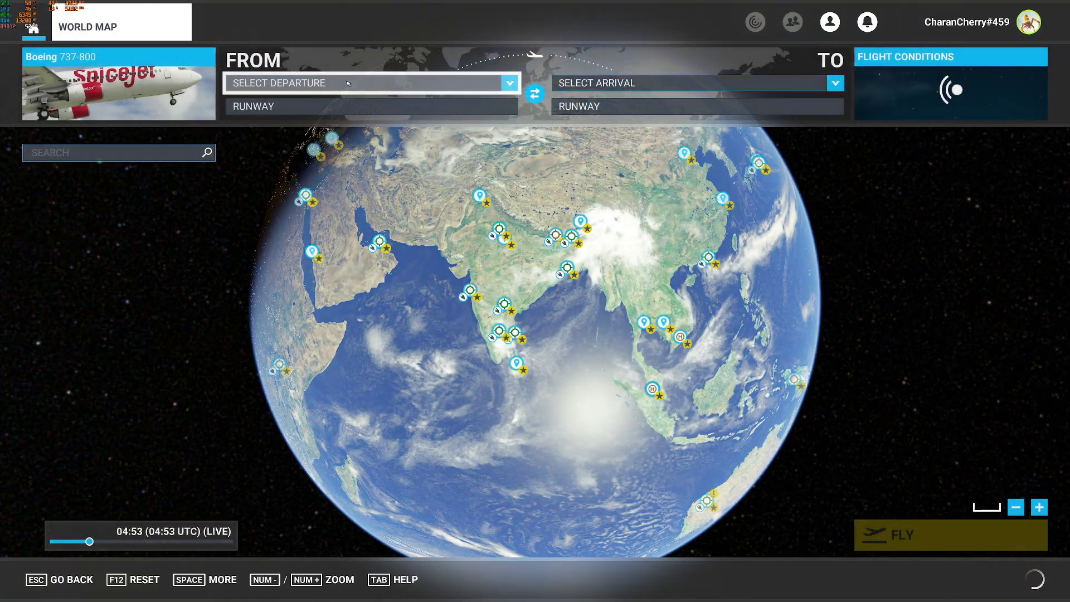
pyautogui.click(301, 82)
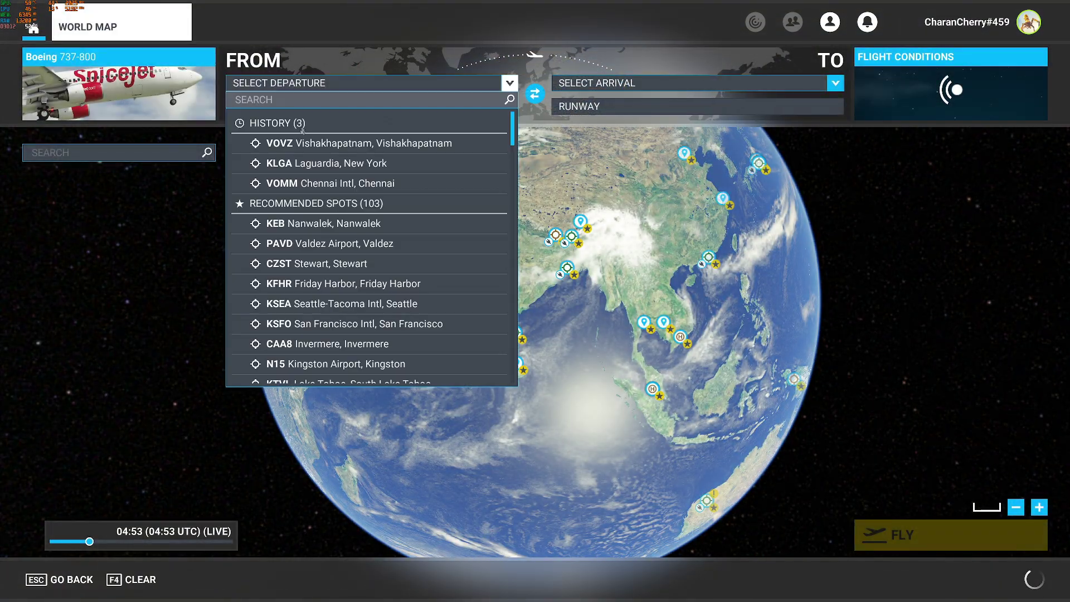
pyautogui.click(287, 163)
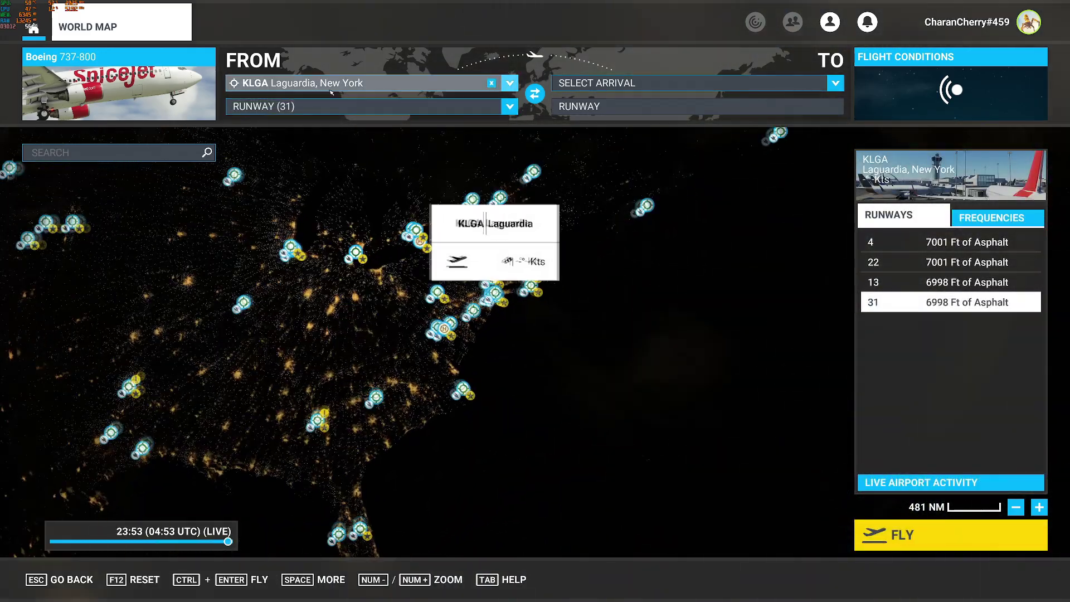
pyautogui.click(314, 91)
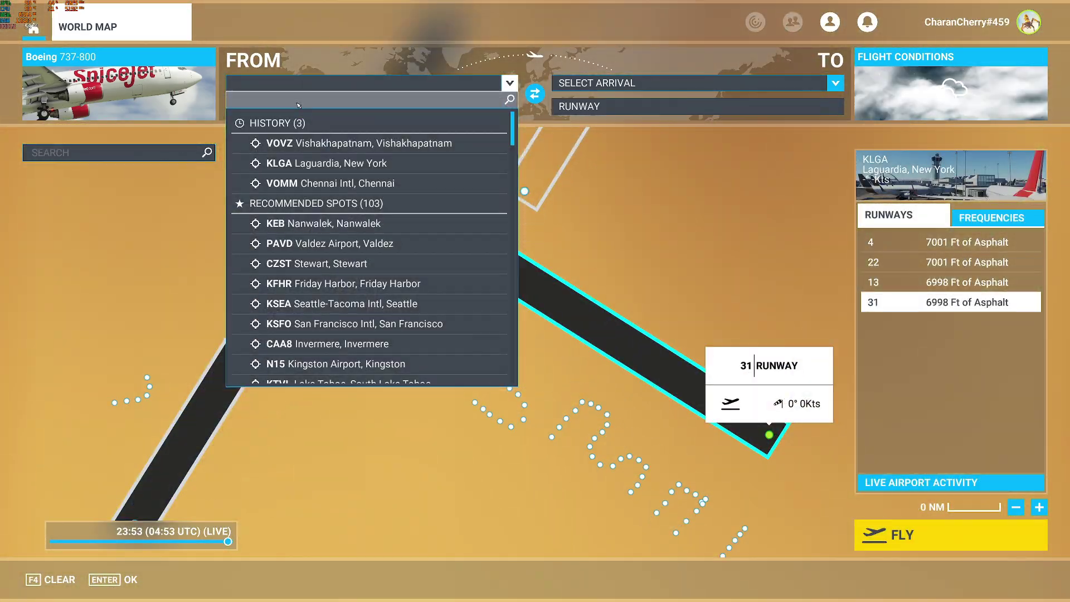
pyautogui.write('kjfk')
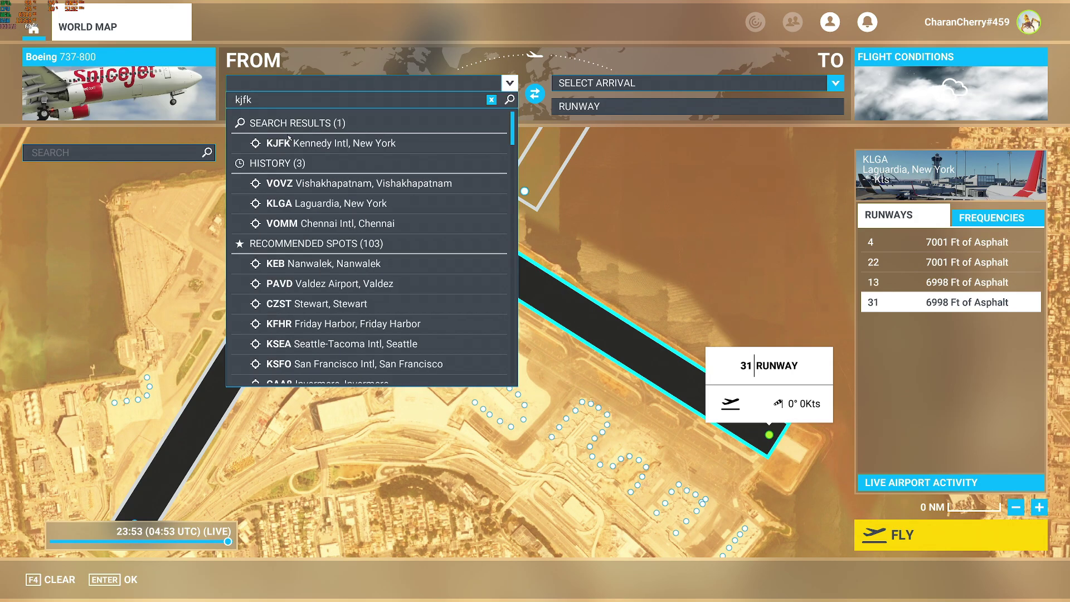
pyautogui.click(334, 143)
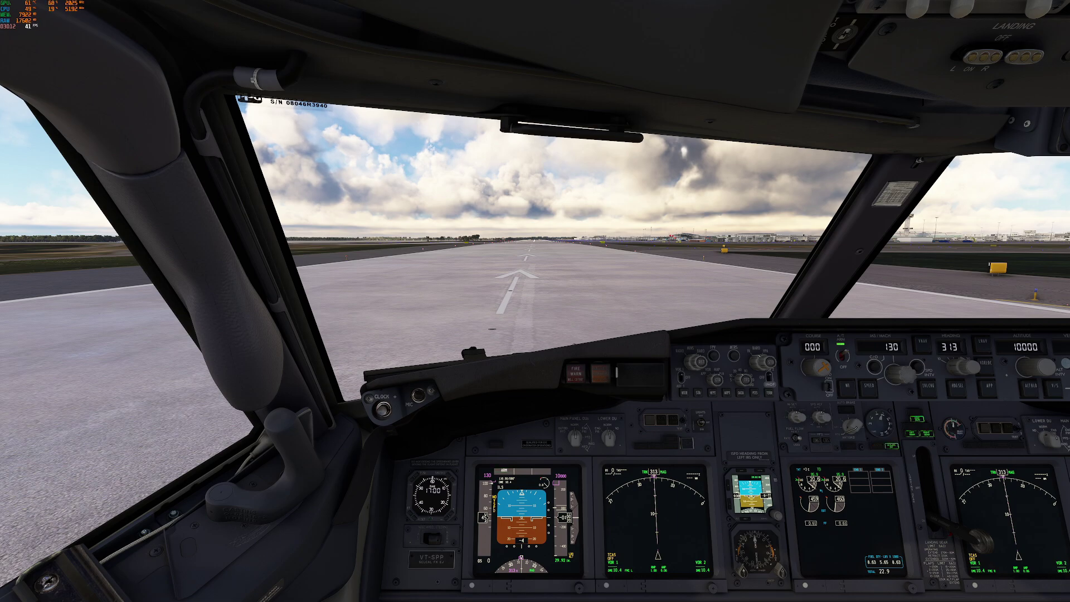
# Enable and save Developer Mode in the in-flight general options and turn on the Display FPS debug overlay in the cockpit
pyautogui.press('Escape')
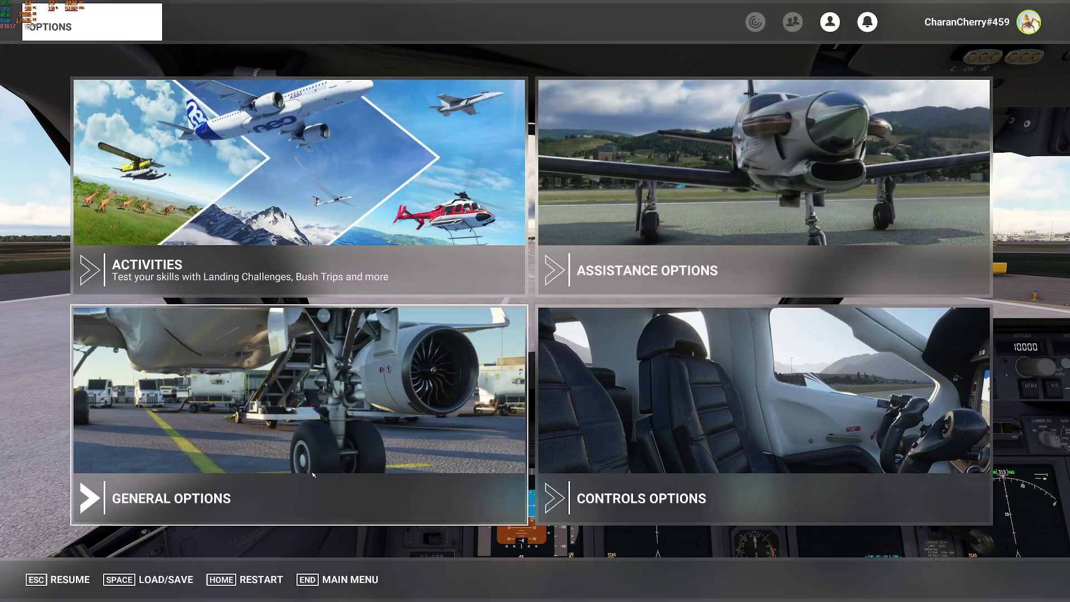
pyautogui.click(175, 434)
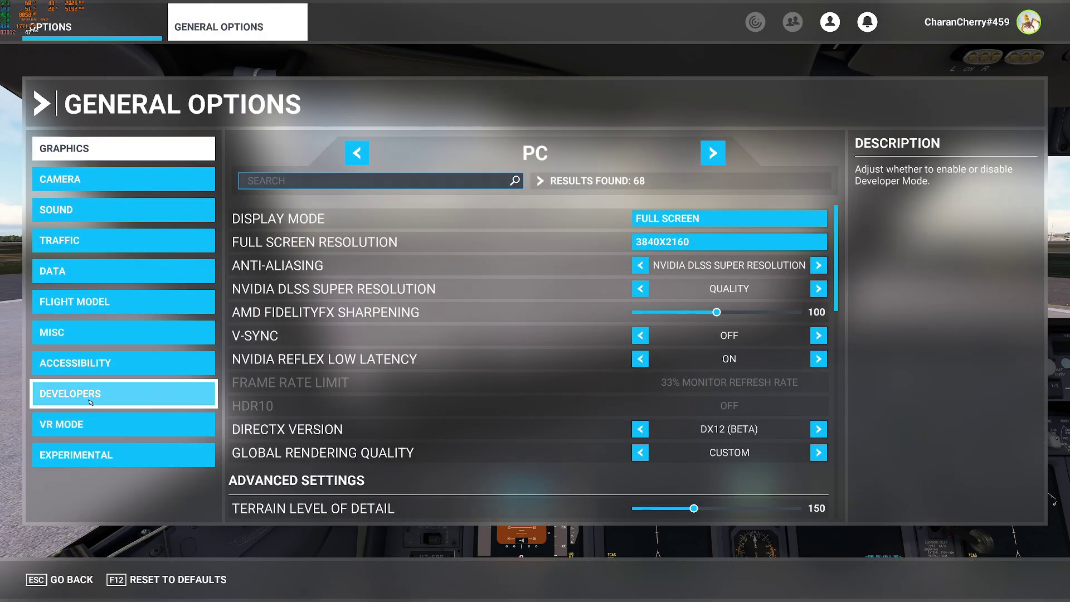
pyautogui.click(167, 394)
pyautogui.click(654, 189)
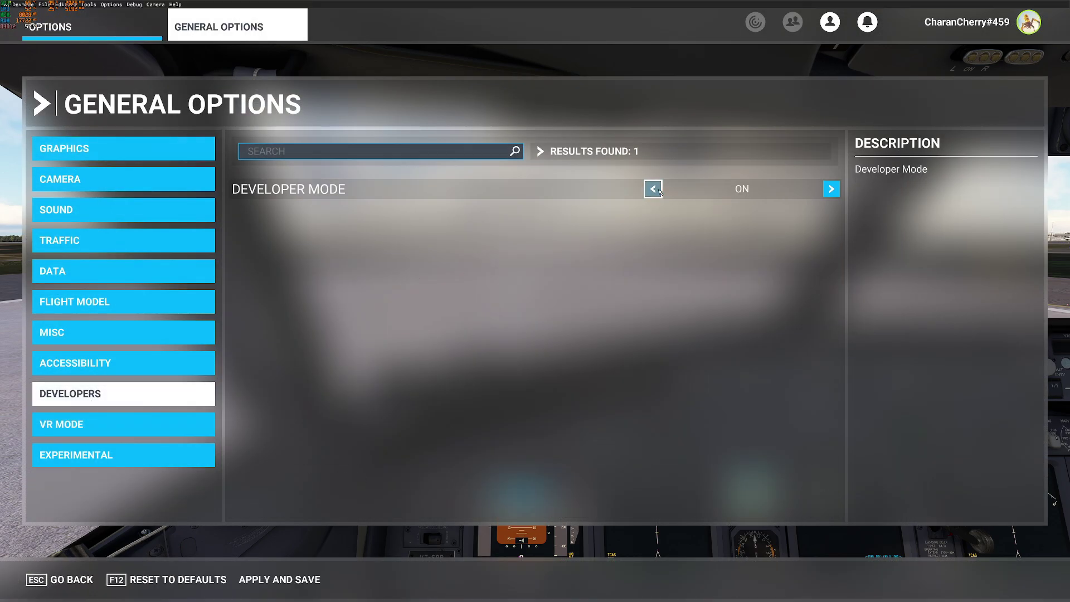
pyautogui.click(293, 579)
pyautogui.press('Escape')
pyautogui.press('Escape')
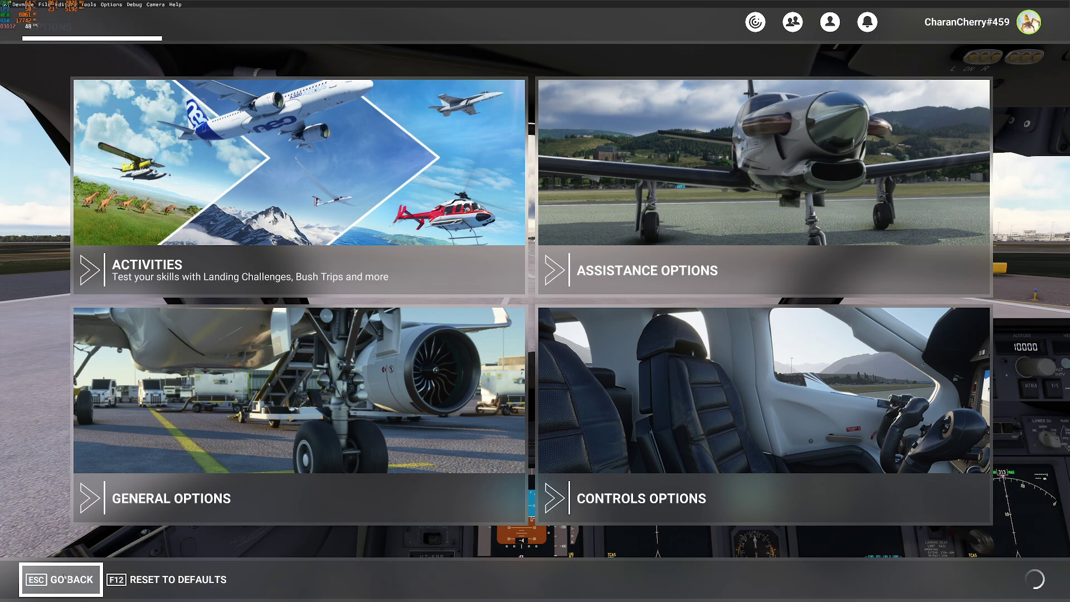
pyautogui.click(134, 4)
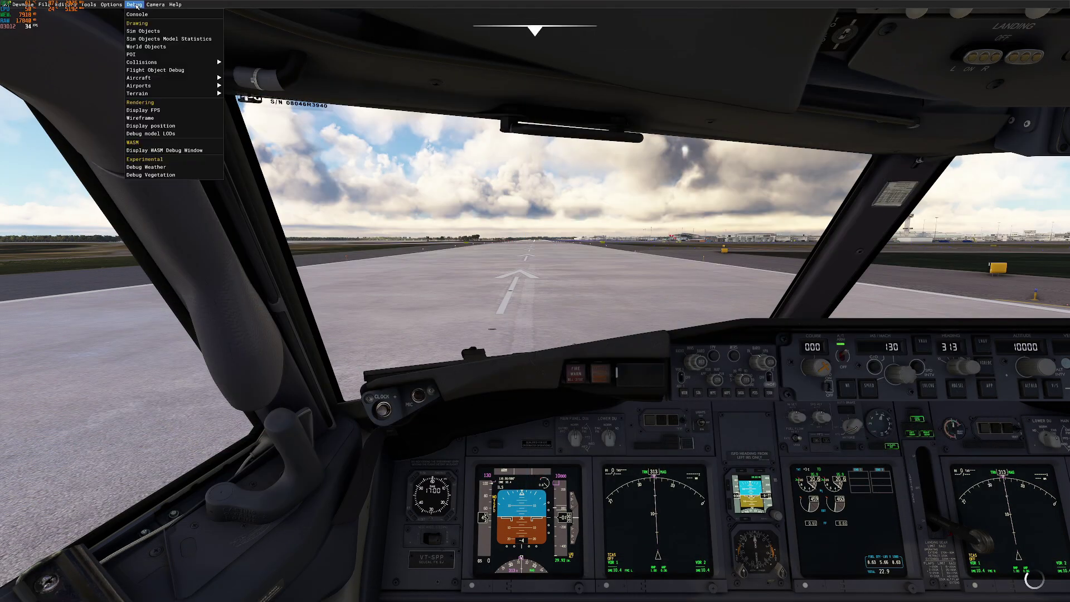
pyautogui.click(162, 111)
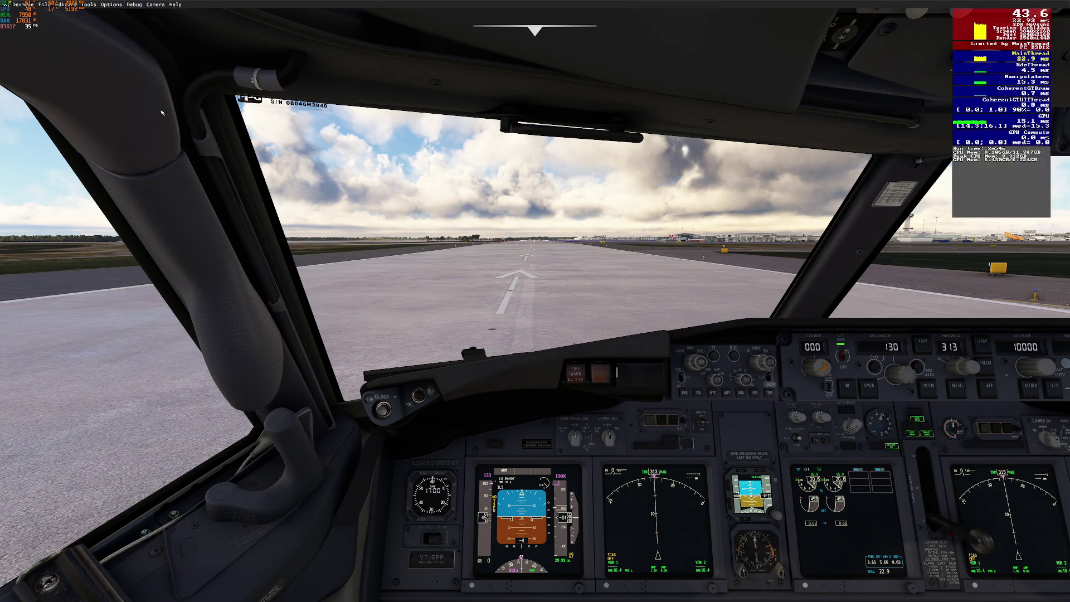